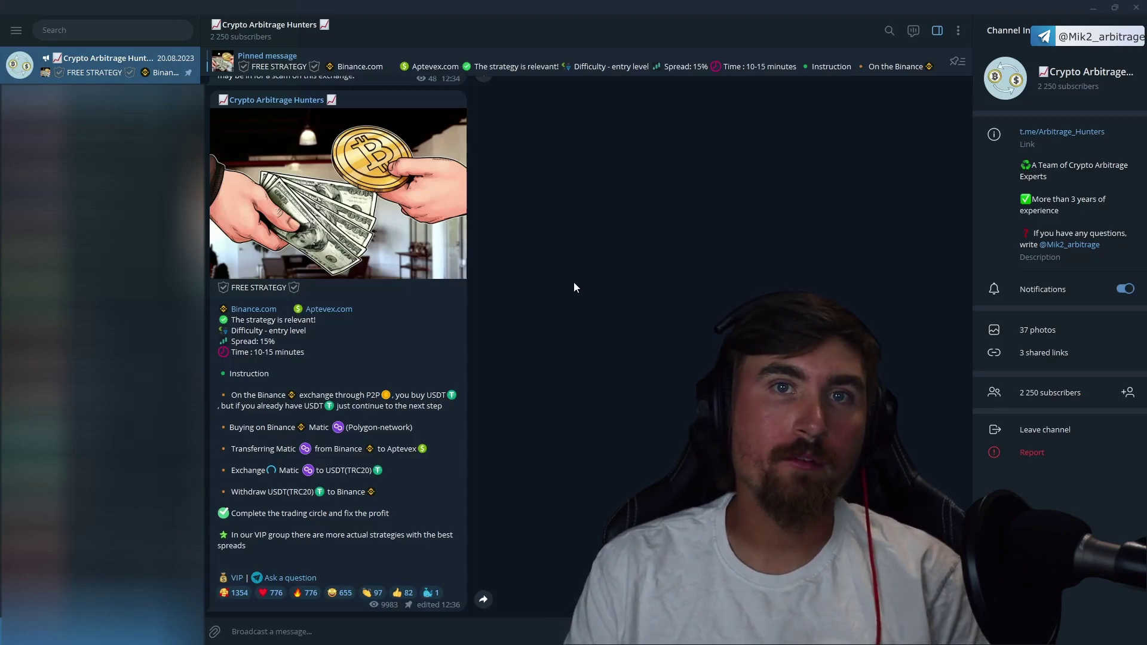
{"action": "scroll", "coordinate": [574, 287], "scroll_direction": "up", "scroll_amount": 3}
{"action": "scroll", "coordinate": [573, 287], "scroll_direction": "up", "scroll_amount": 2}
{"action": "scroll", "coordinate": [574, 284], "scroll_direction": "up", "scroll_amount": 3}
{"action": "scroll", "coordinate": [575, 283], "scroll_direction": "up", "scroll_amount": 3}
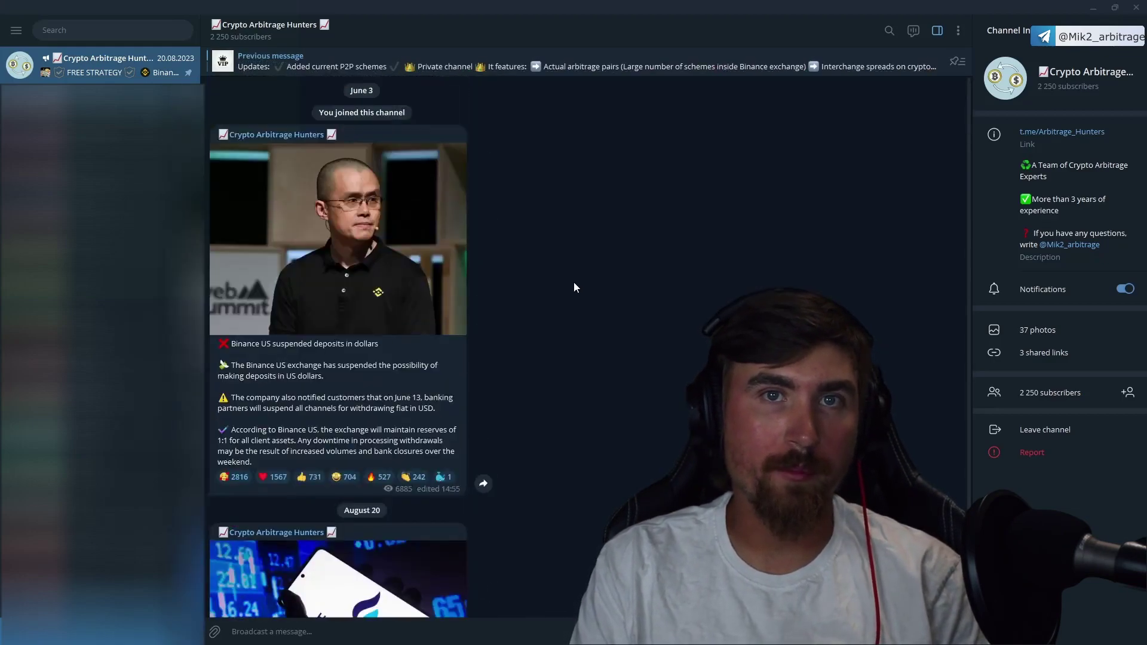
{"action": "scroll", "coordinate": [574, 284], "scroll_direction": "up", "scroll_amount": 3}
{"action": "scroll", "coordinate": [574, 283], "scroll_direction": "up", "scroll_amount": 3}
{"action": "scroll", "coordinate": [574, 287], "scroll_direction": "up", "scroll_amount": 3}
{"action": "scroll", "coordinate": [574, 287], "scroll_direction": "up", "scroll_amount": 3}
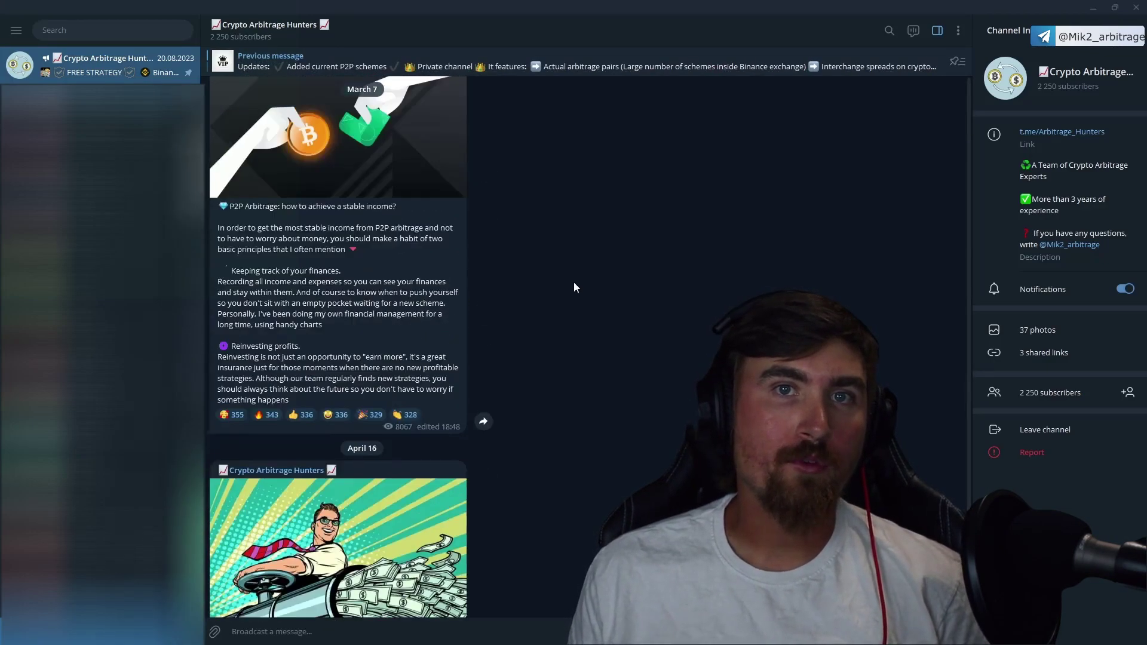
{"action": "scroll", "coordinate": [574, 286], "scroll_direction": "up", "scroll_amount": 3}
{"action": "scroll", "coordinate": [574, 286], "scroll_direction": "up", "scroll_amount": 3}
{"action": "scroll", "coordinate": [574, 288], "scroll_direction": "up", "scroll_amount": 3}
{"action": "scroll", "coordinate": [574, 287], "scroll_direction": "up", "scroll_amount": 3}
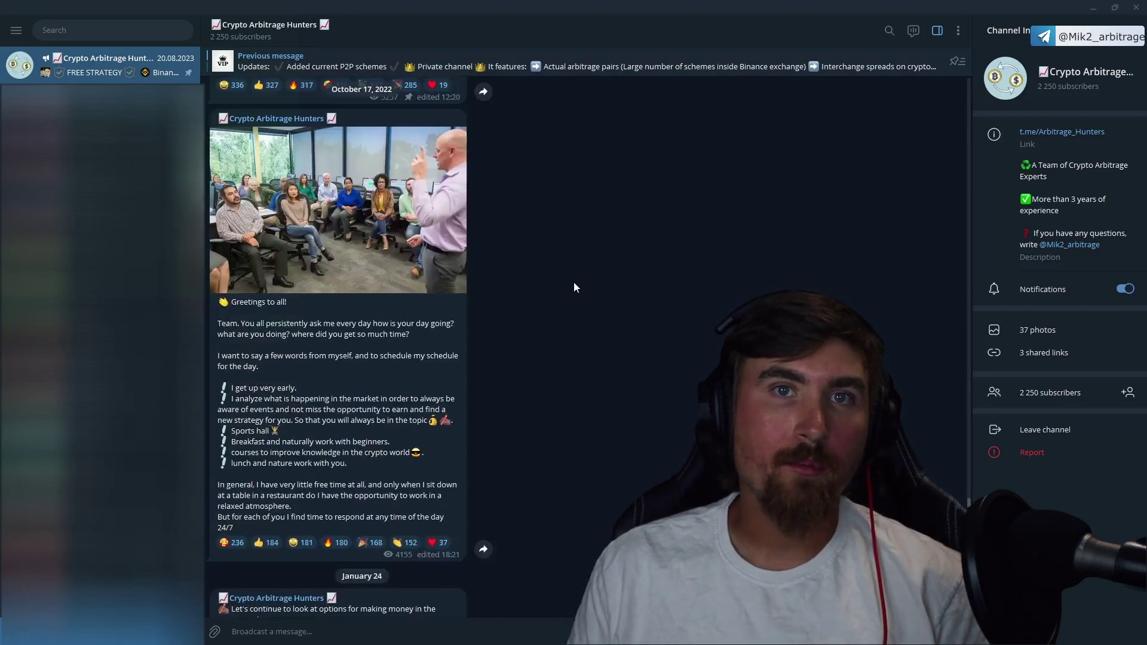
{"action": "scroll", "coordinate": [574, 287], "scroll_direction": "up", "scroll_amount": 3}
{"action": "scroll", "coordinate": [574, 287], "scroll_direction": "up", "scroll_amount": 3}
{"action": "scroll", "coordinate": [574, 287], "scroll_direction": "up", "scroll_amount": 1}
{"action": "scroll", "coordinate": [574, 288], "scroll_direction": "up", "scroll_amount": 1}
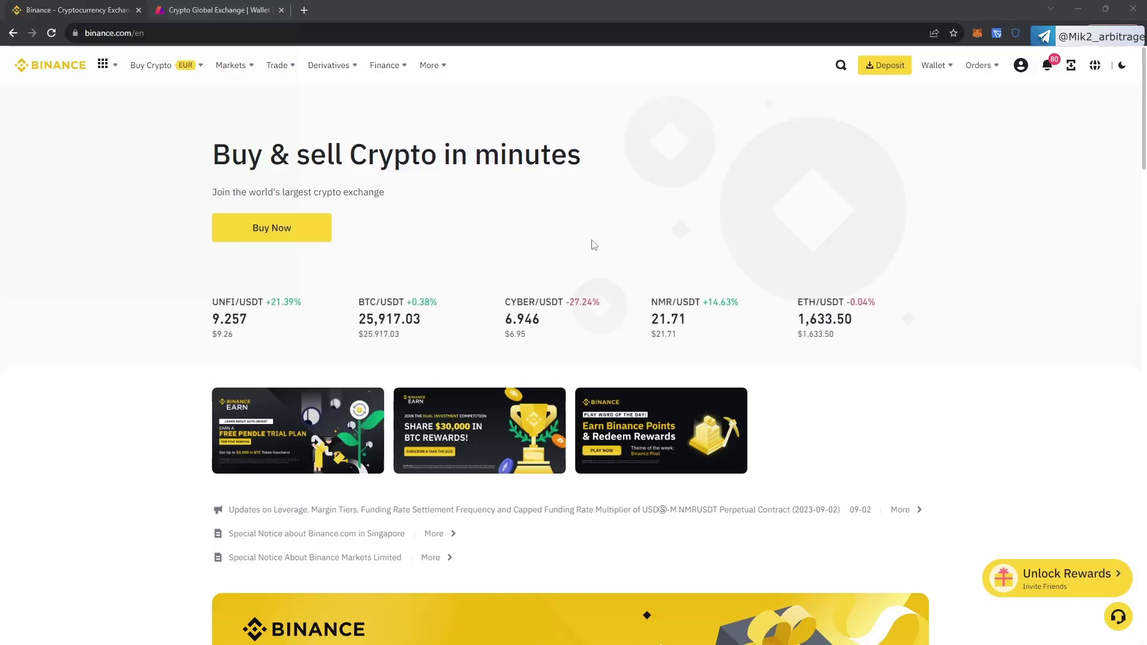
Step: Open the MATIC/USDT spot trading page from the pair search history
{"action": "mouse_move", "coordinate": [276, 65]}
{"action": "left_click", "coordinate": [343, 112]}
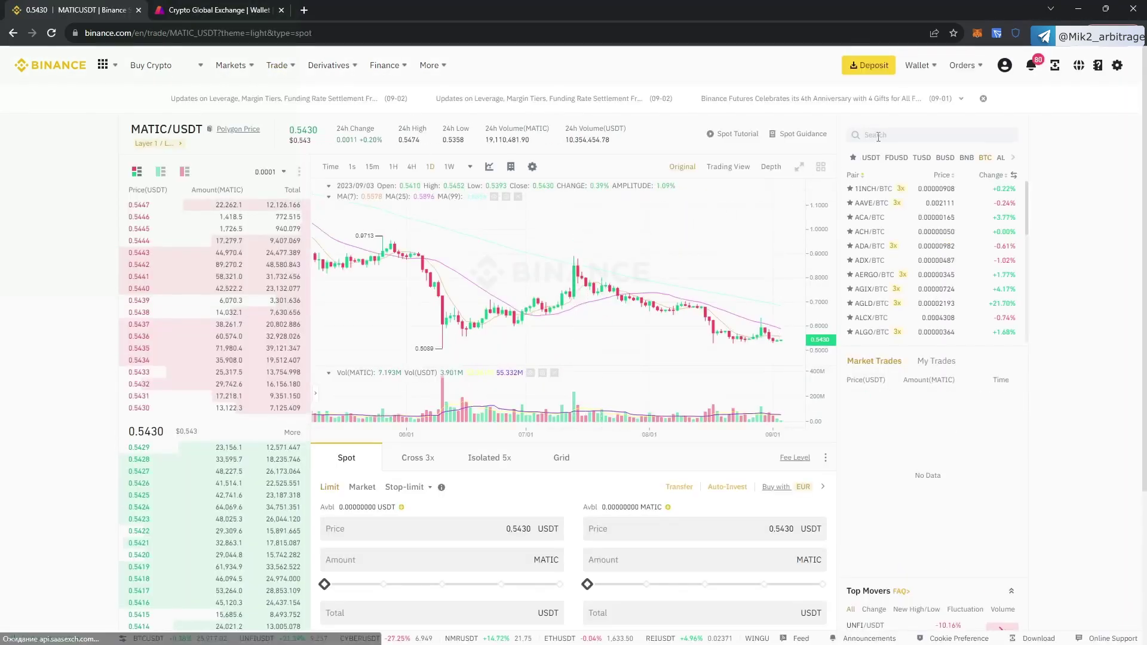
{"action": "left_click", "coordinate": [880, 134]}
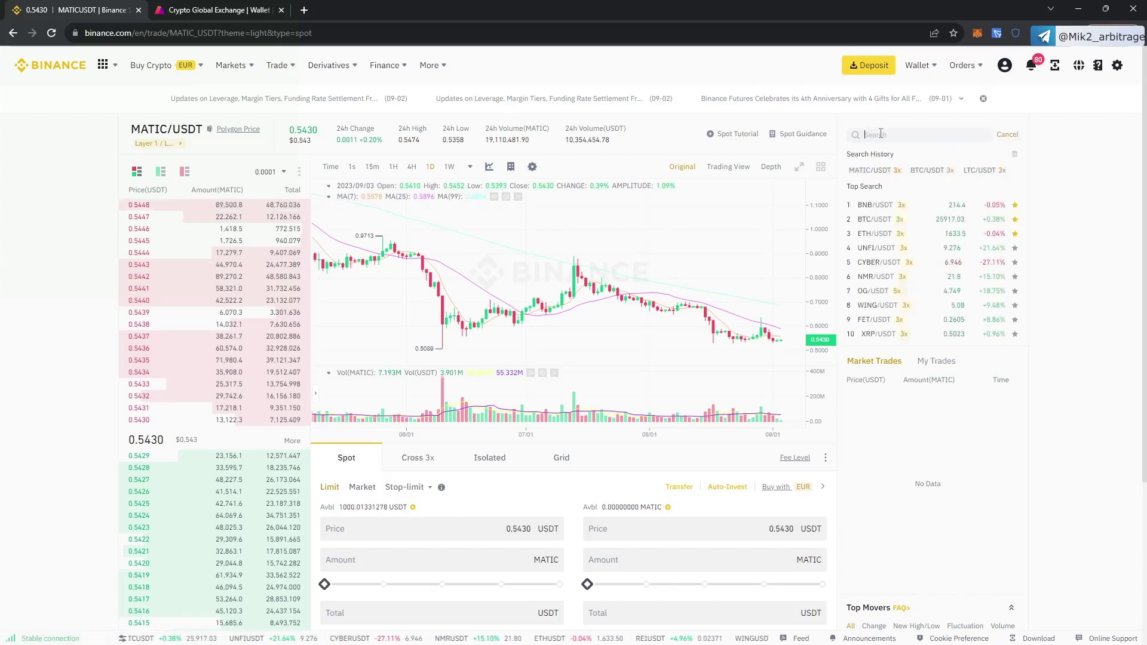
{"action": "left_click", "coordinate": [877, 175]}
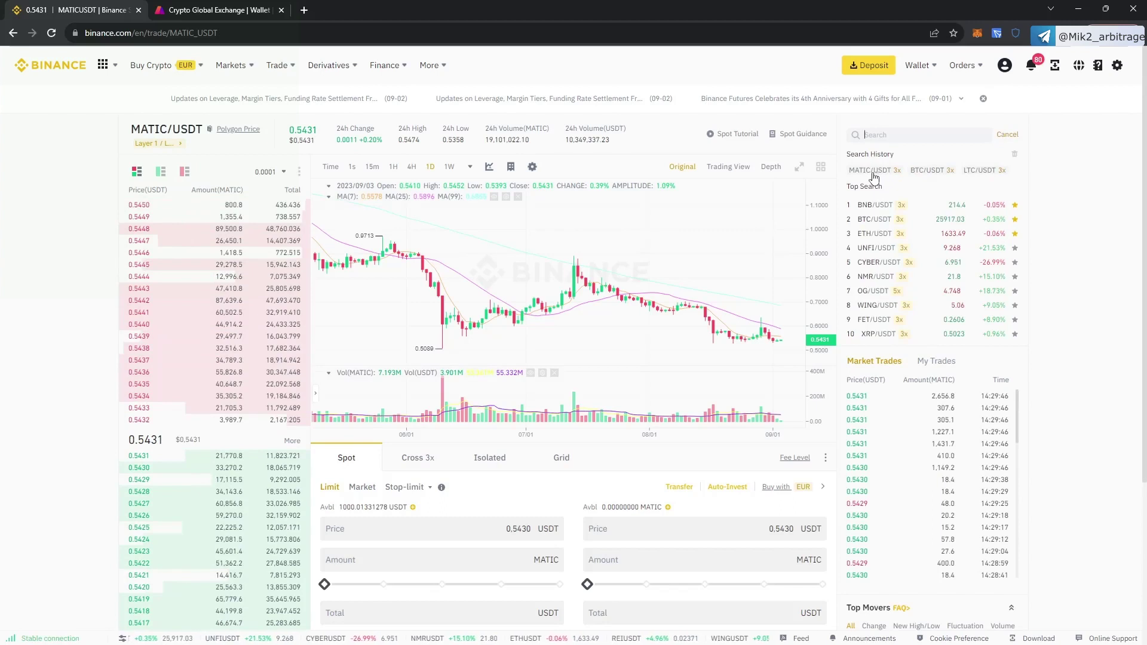
{"action": "scroll", "coordinate": [573, 498], "scroll_direction": "down", "scroll_amount": 1}
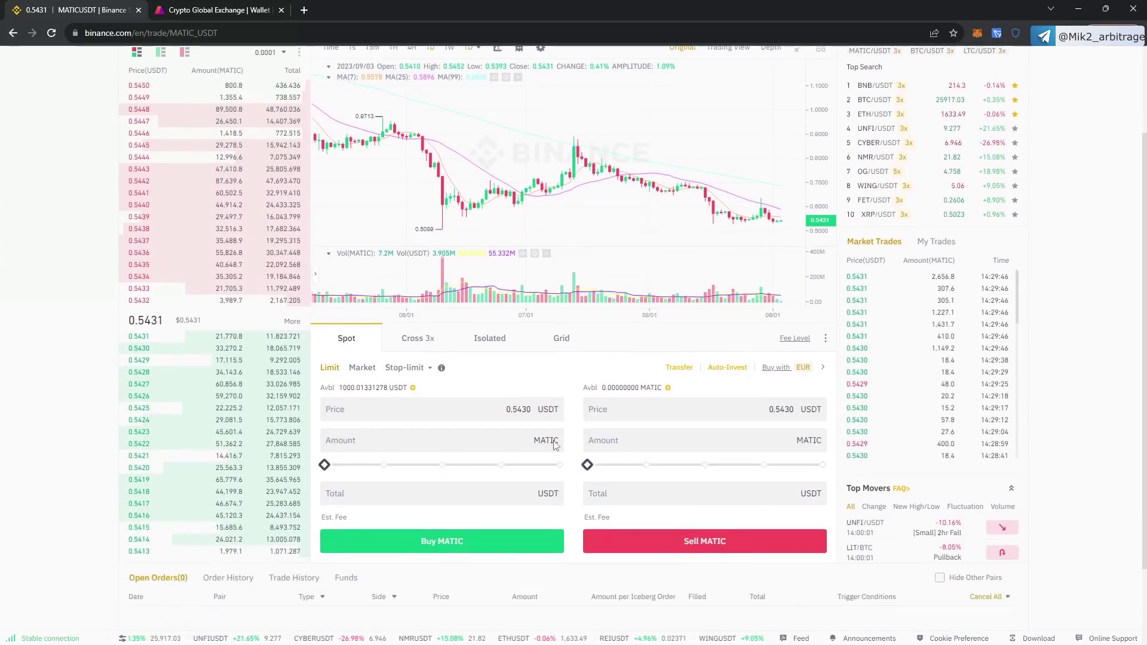
Step: Place and confirm a 1000 USDT market buy of MATIC
{"action": "left_click", "coordinate": [362, 367]}
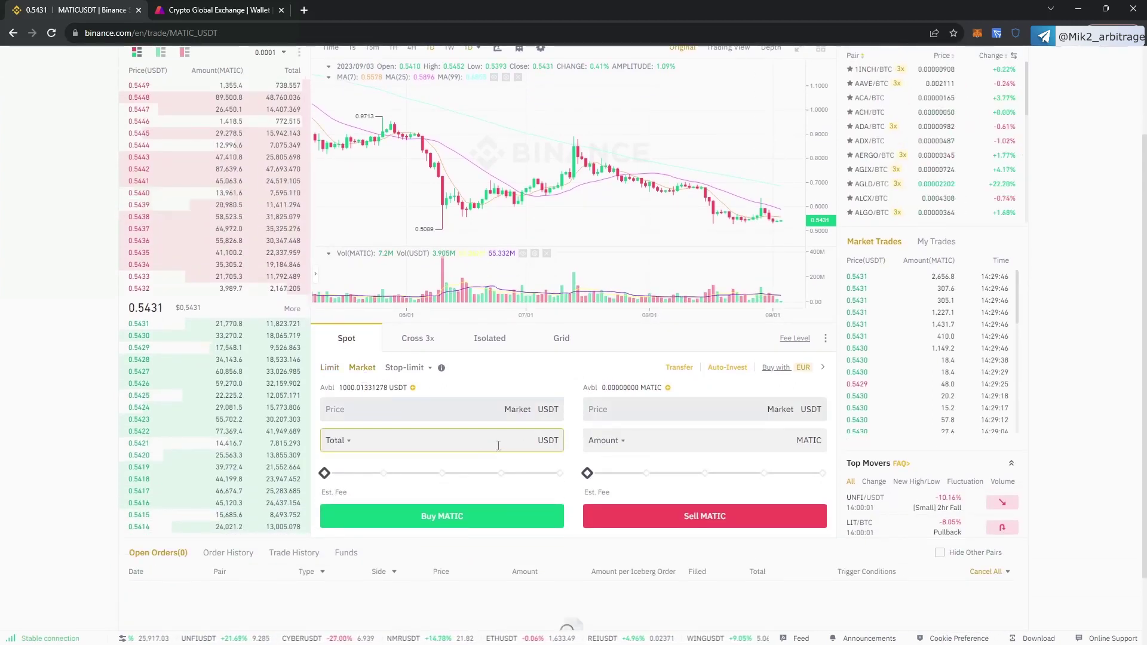
{"action": "type", "text": "100"}
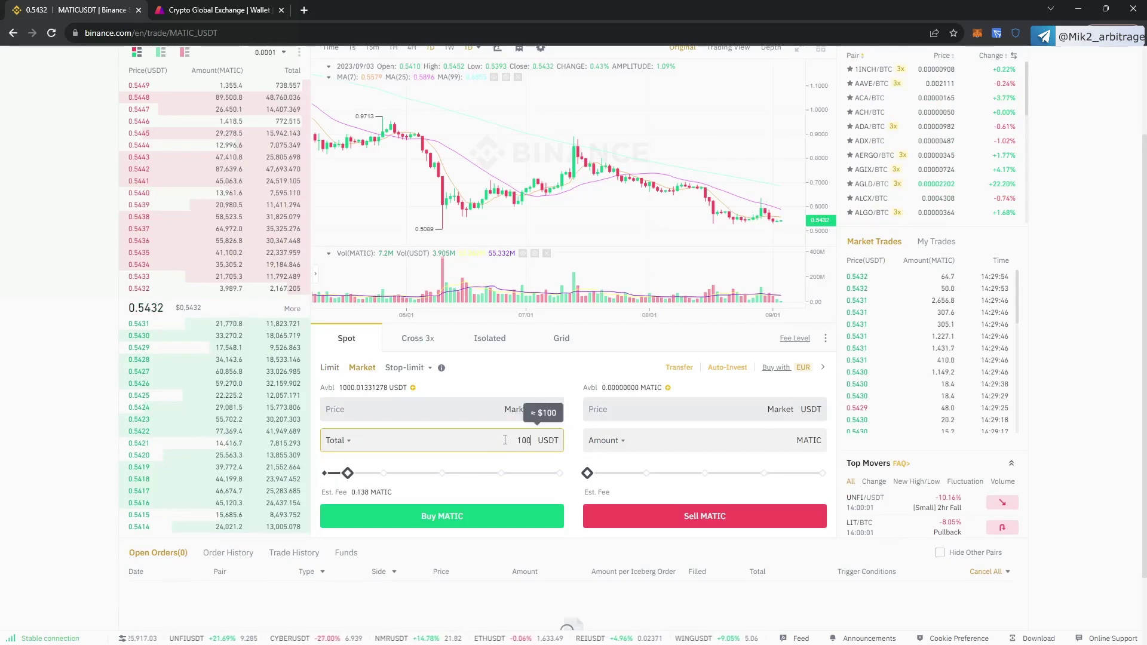
{"action": "type", "text": "0"}
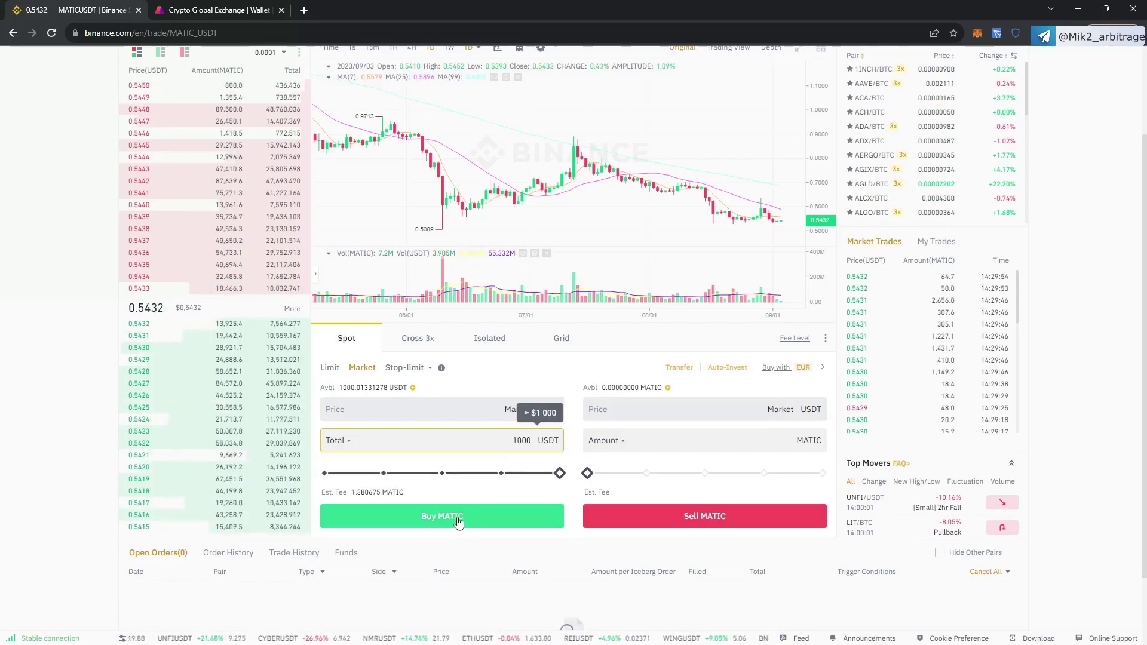
{"action": "left_click", "coordinate": [457, 519]}
{"action": "left_click", "coordinate": [614, 405]}
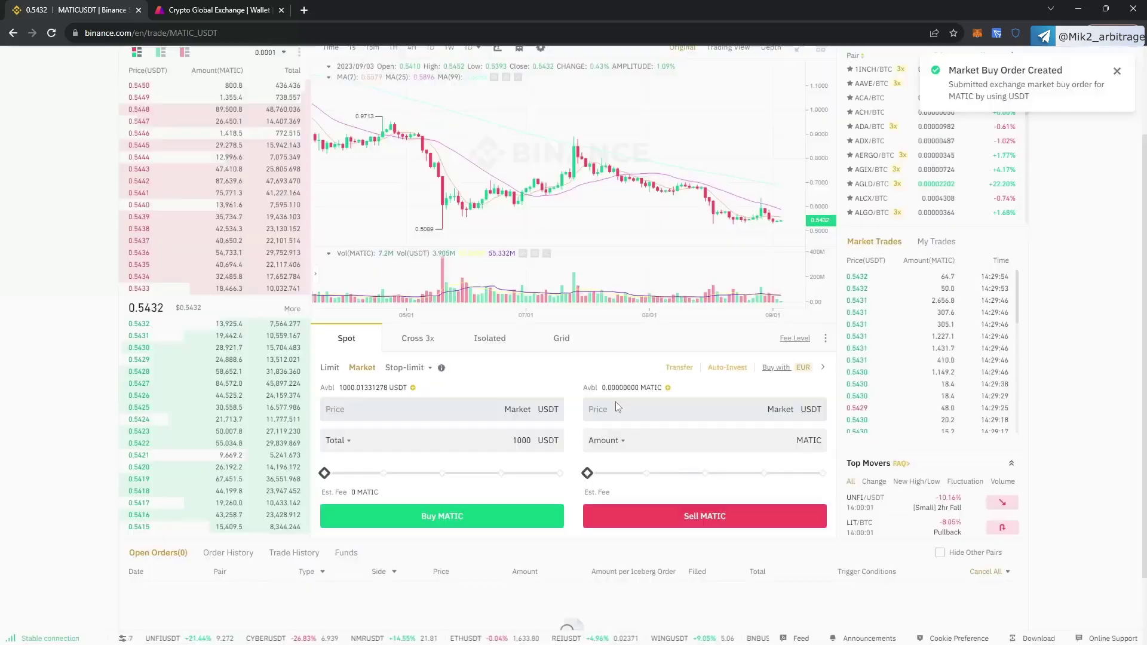
{"action": "scroll", "coordinate": [718, 363], "scroll_direction": "up", "scroll_amount": 2}
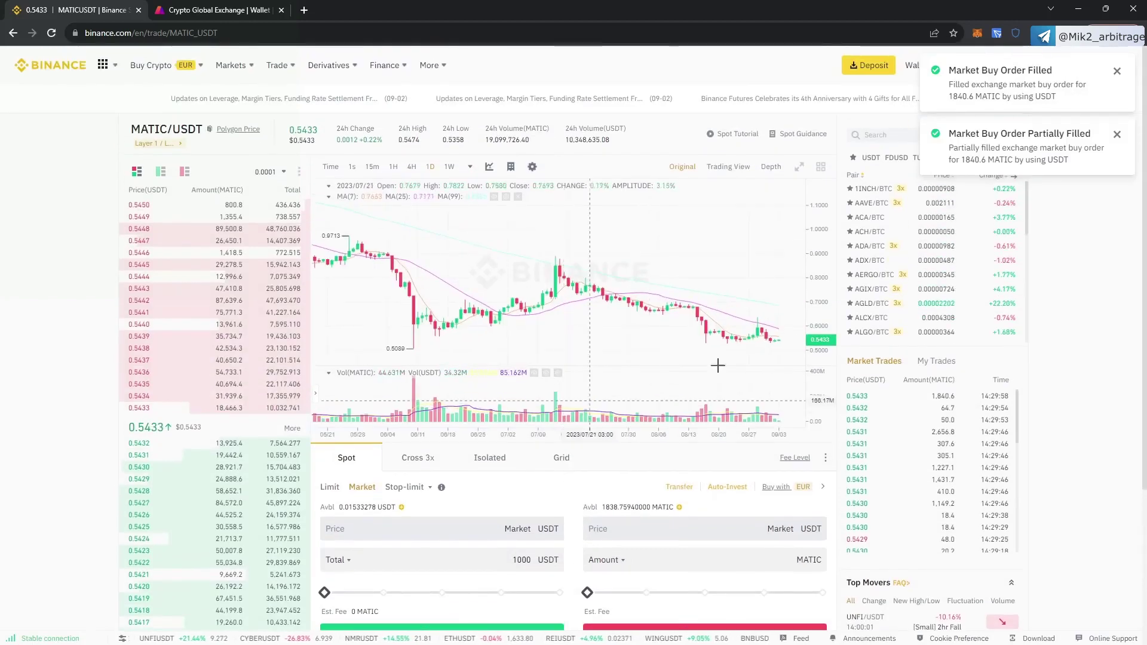
{"action": "left_click", "coordinate": [1116, 133]}
{"action": "left_click", "coordinate": [1117, 70]}
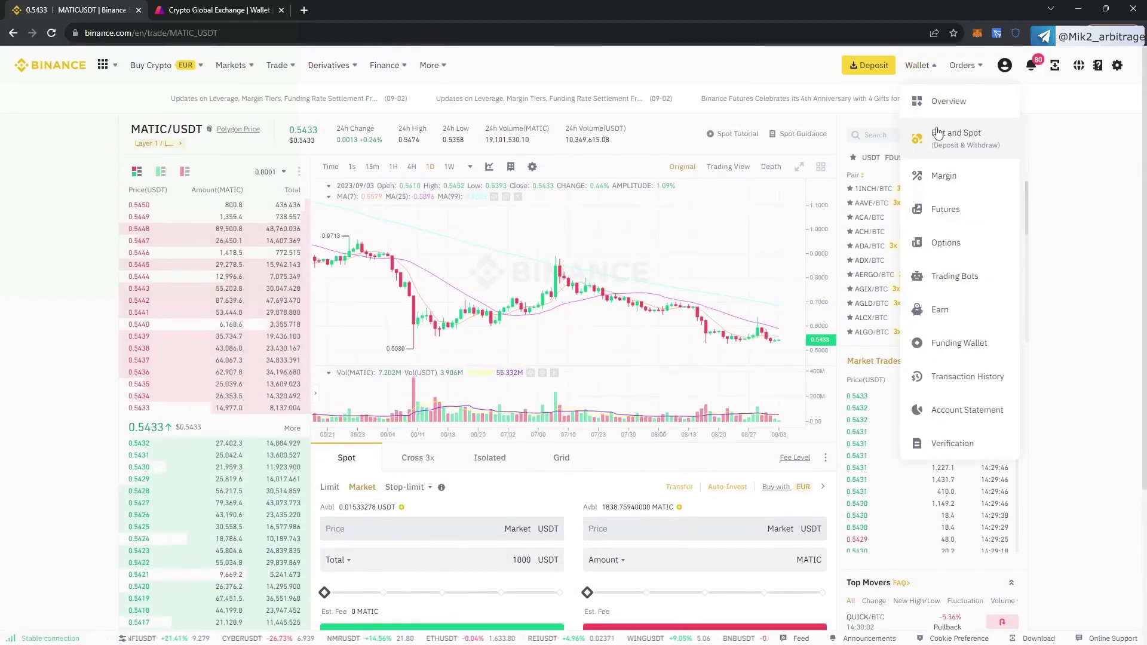
Step: View the 1,838.7594 MATIC balance in Fiat and Spot, then switch to Aptevex
{"action": "left_click", "coordinate": [943, 143]}
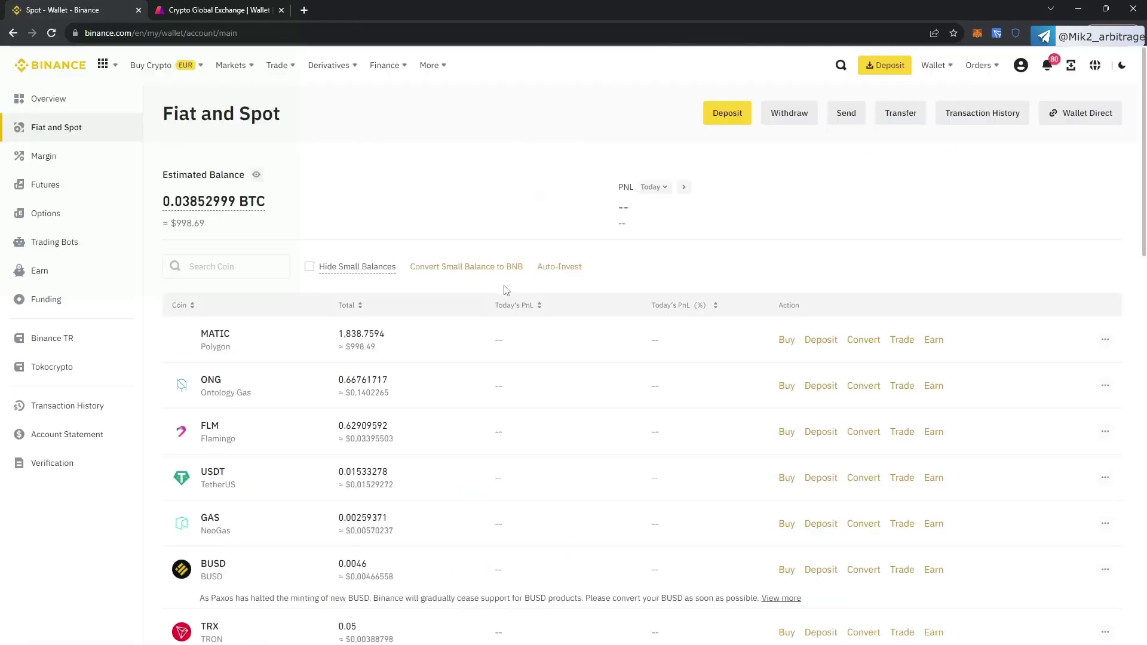
{"action": "scroll", "coordinate": [506, 288], "scroll_direction": "down", "scroll_amount": 1}
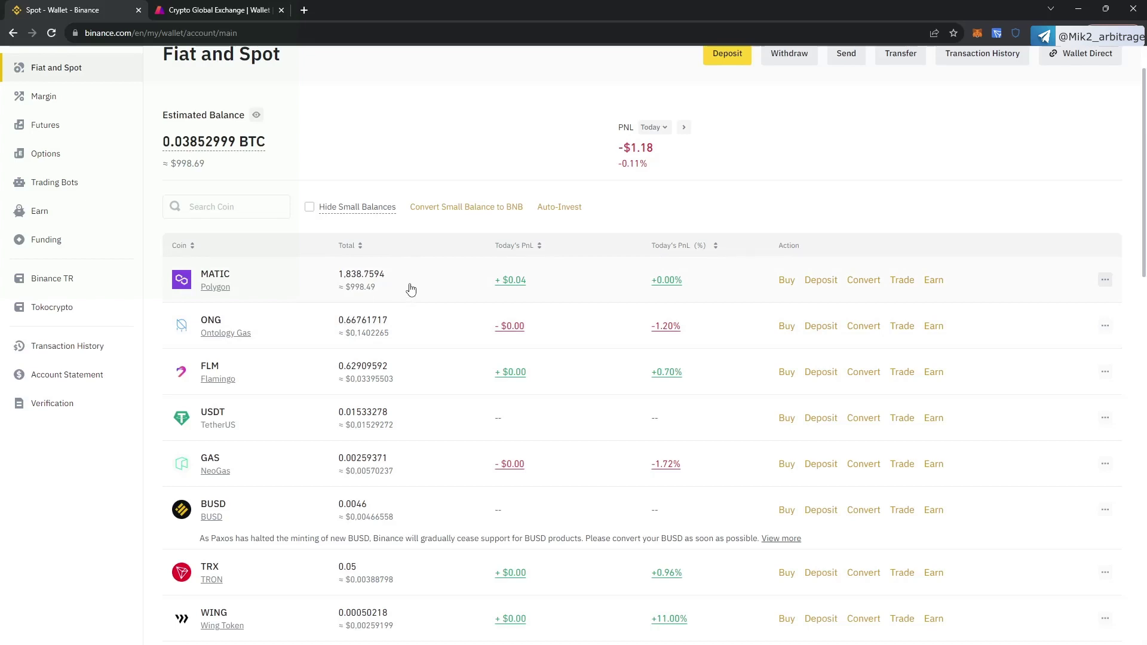
{"action": "left_click", "coordinate": [205, 11]}
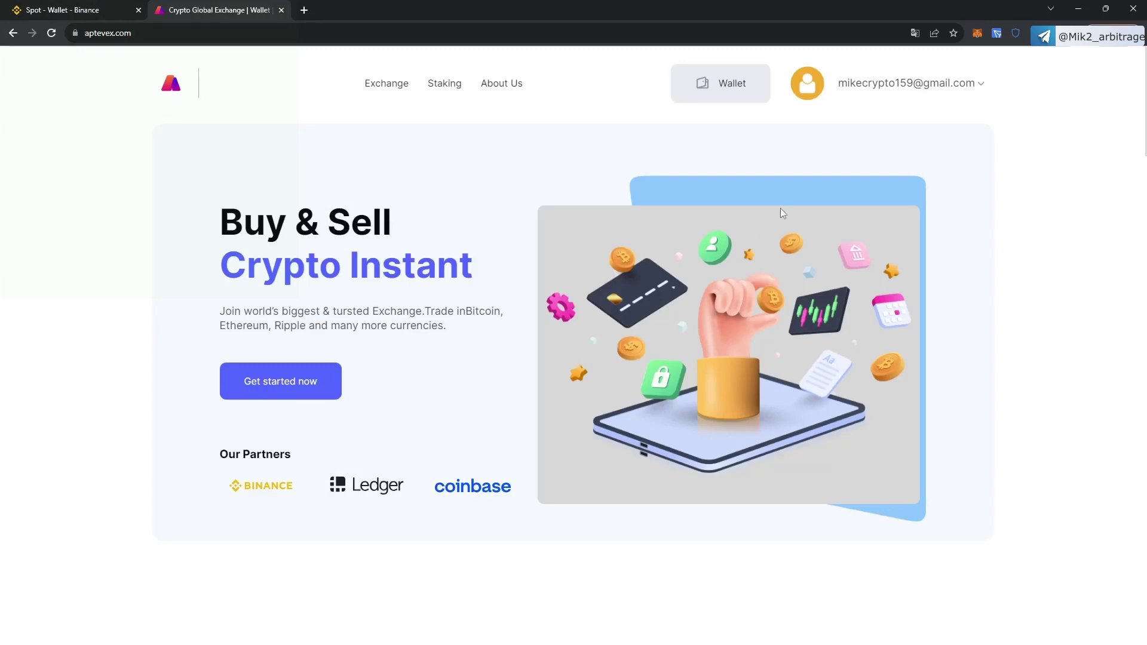
Step: Browse Aptevex's Wallet and Exchange pages, then start a deposit on the zero-balance MATIC row
{"action": "left_click", "coordinate": [721, 84]}
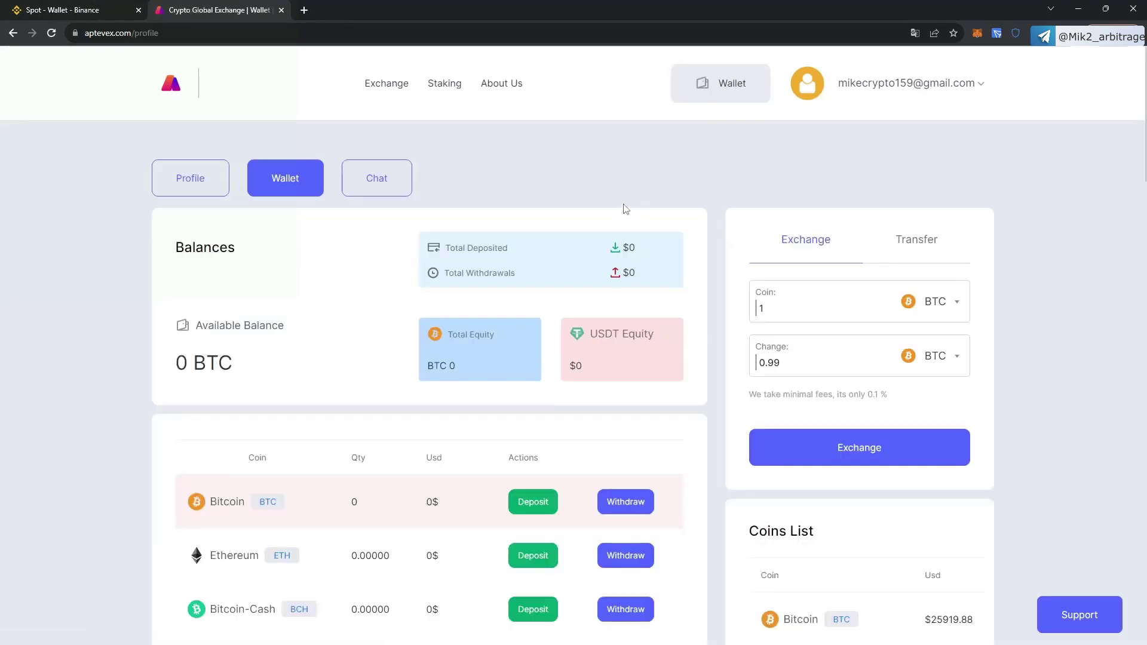
{"action": "left_click", "coordinate": [386, 84]}
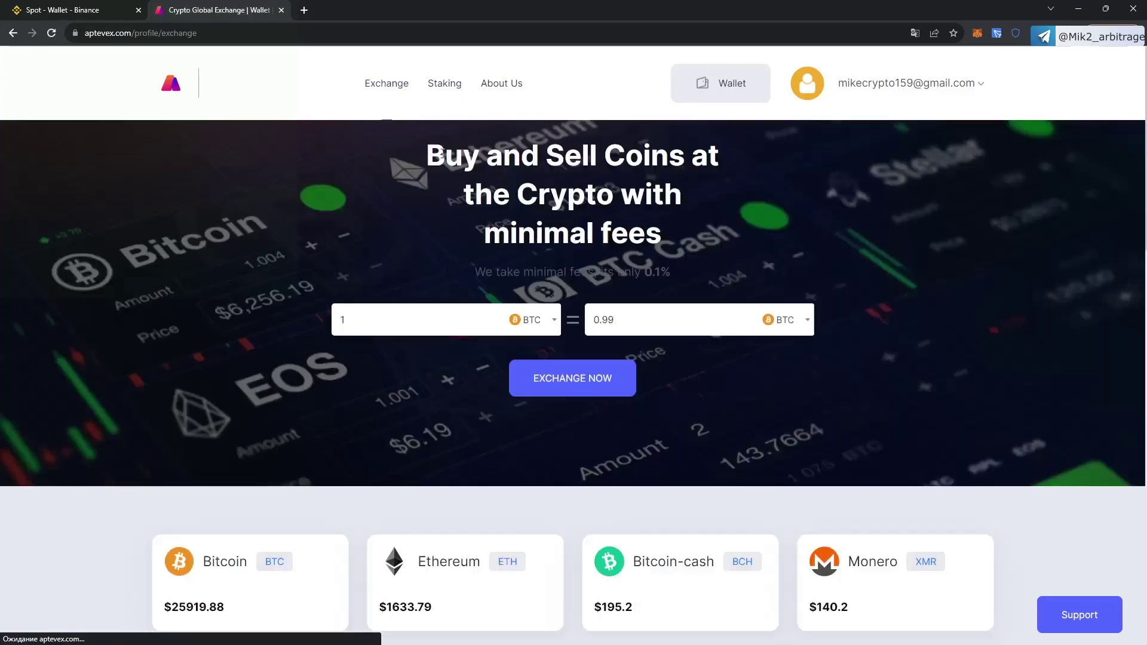
{"action": "scroll", "coordinate": [673, 305], "scroll_direction": "down", "scroll_amount": 1}
{"action": "scroll", "coordinate": [673, 304], "scroll_direction": "down", "scroll_amount": 4}
{"action": "scroll", "coordinate": [702, 292], "scroll_direction": "down", "scroll_amount": 4}
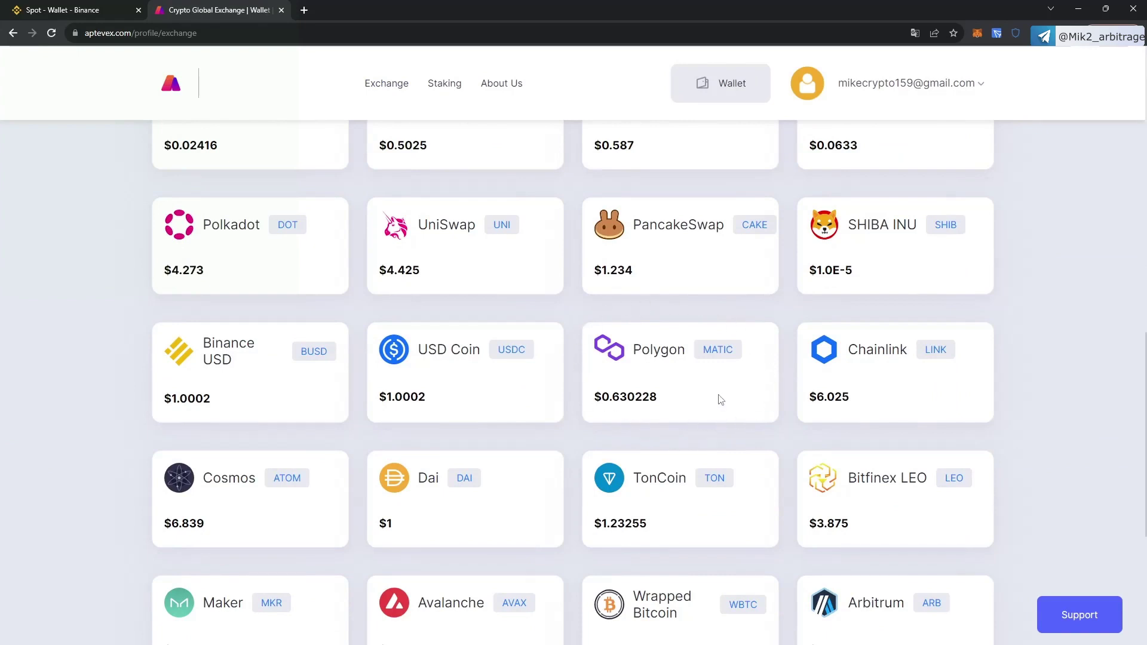
{"action": "left_click", "coordinate": [704, 93]}
{"action": "scroll", "coordinate": [488, 260], "scroll_direction": "down", "scroll_amount": 1}
{"action": "scroll", "coordinate": [443, 256], "scroll_direction": "down", "scroll_amount": 5}
{"action": "scroll", "coordinate": [413, 257], "scroll_direction": "down", "scroll_amount": 4}
{"action": "scroll", "coordinate": [412, 260], "scroll_direction": "down", "scroll_amount": 4}
{"action": "scroll", "coordinate": [408, 252], "scroll_direction": "down", "scroll_amount": 2}
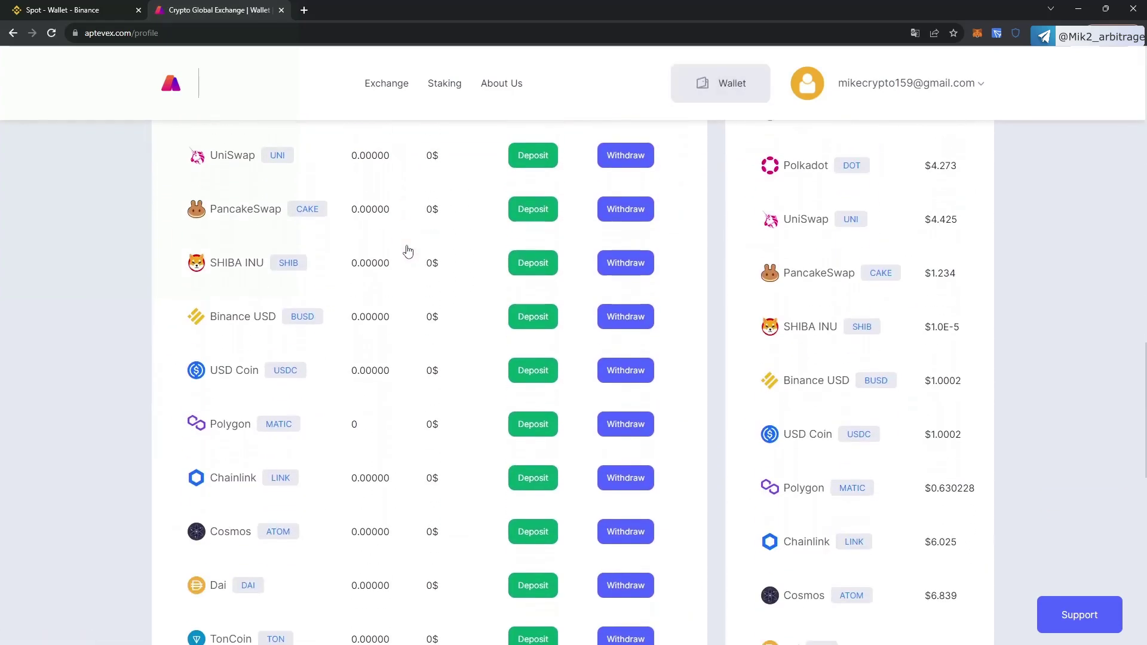
{"action": "left_click", "coordinate": [514, 433]}
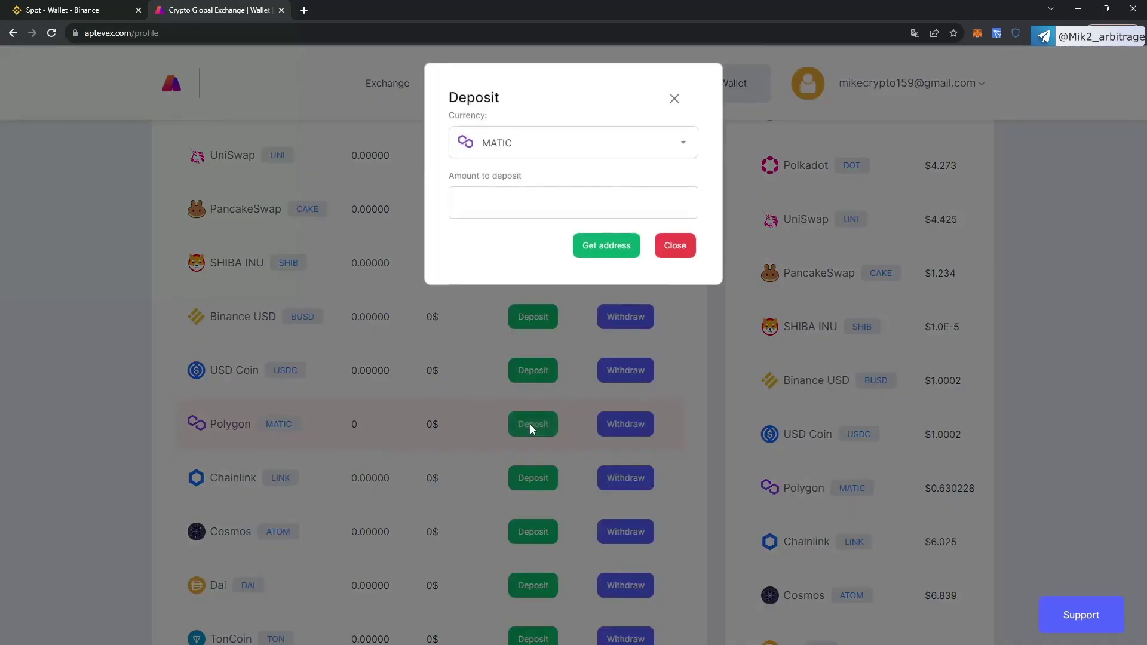
Step: Create an 1838 MATIC Polygon deposit invoice, copy its address, and return to Binance
{"action": "left_click", "coordinate": [484, 199]}
{"action": "type", "text": "1838"}
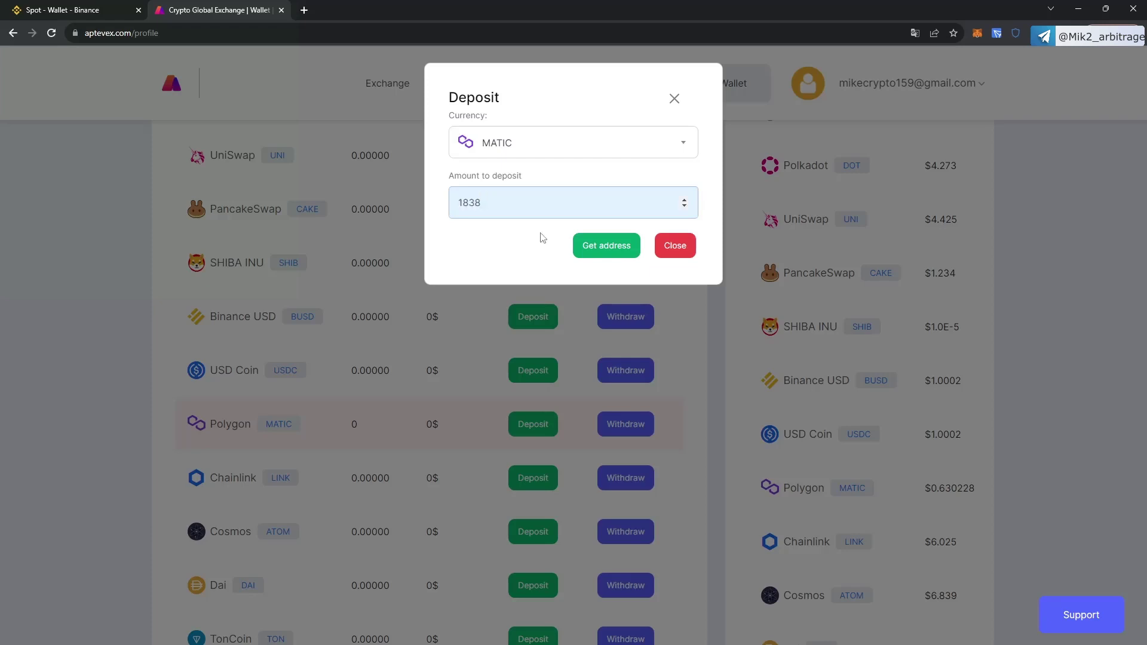
{"action": "left_click", "coordinate": [599, 249]}
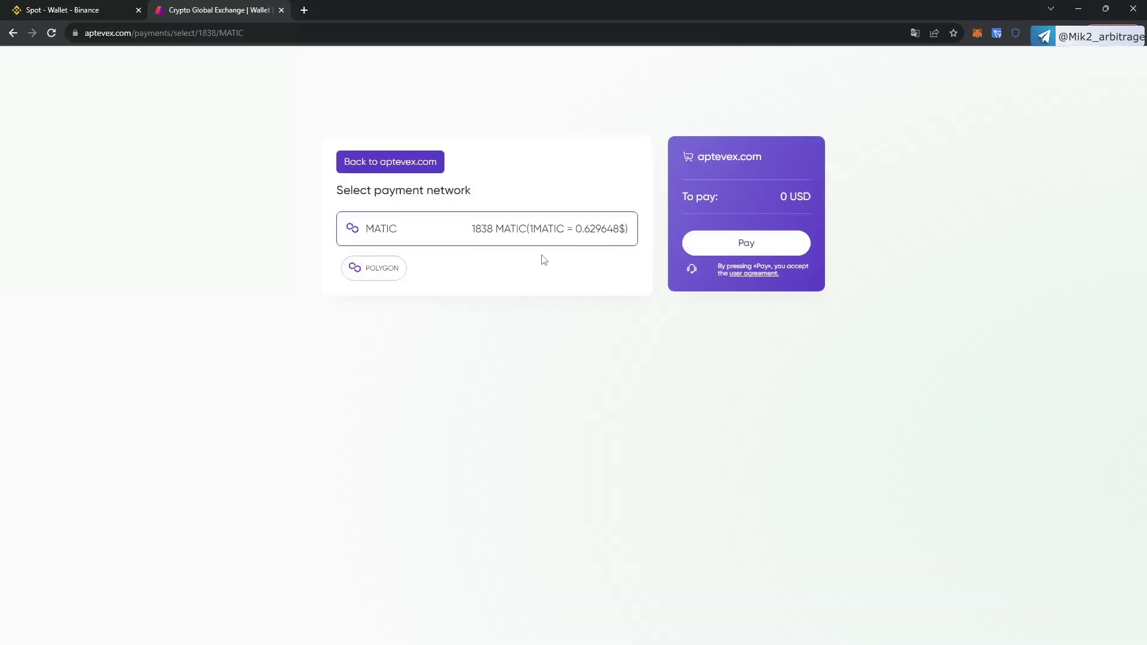
{"action": "left_click", "coordinate": [717, 248]}
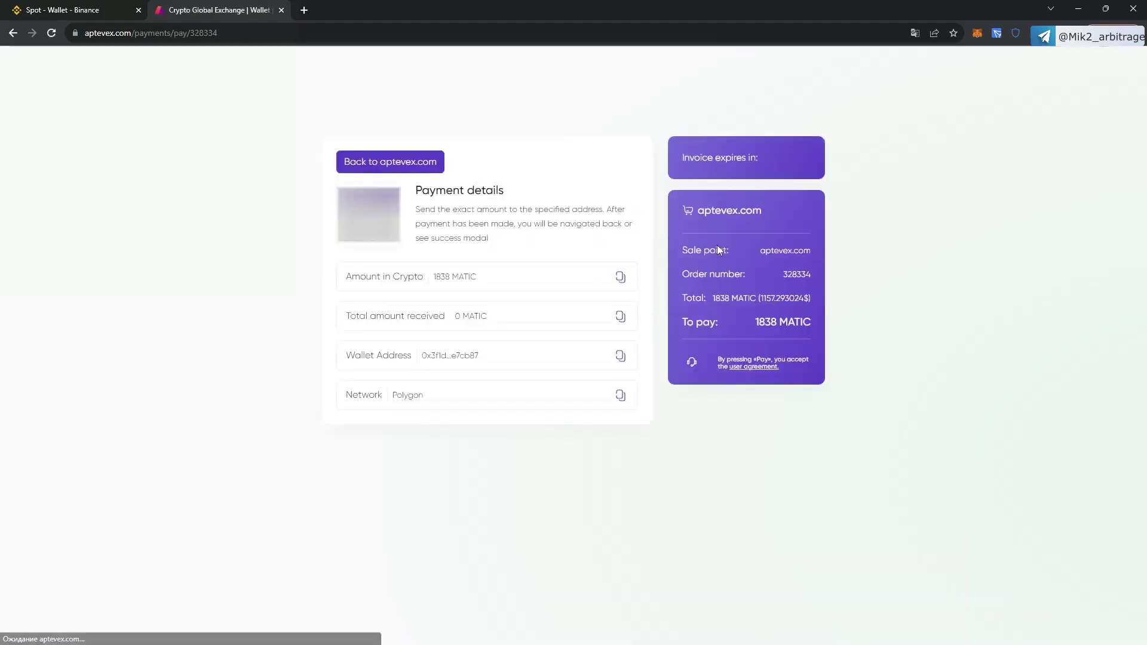
{"action": "left_click", "coordinate": [622, 357]}
{"action": "left_click", "coordinate": [75, 11]}
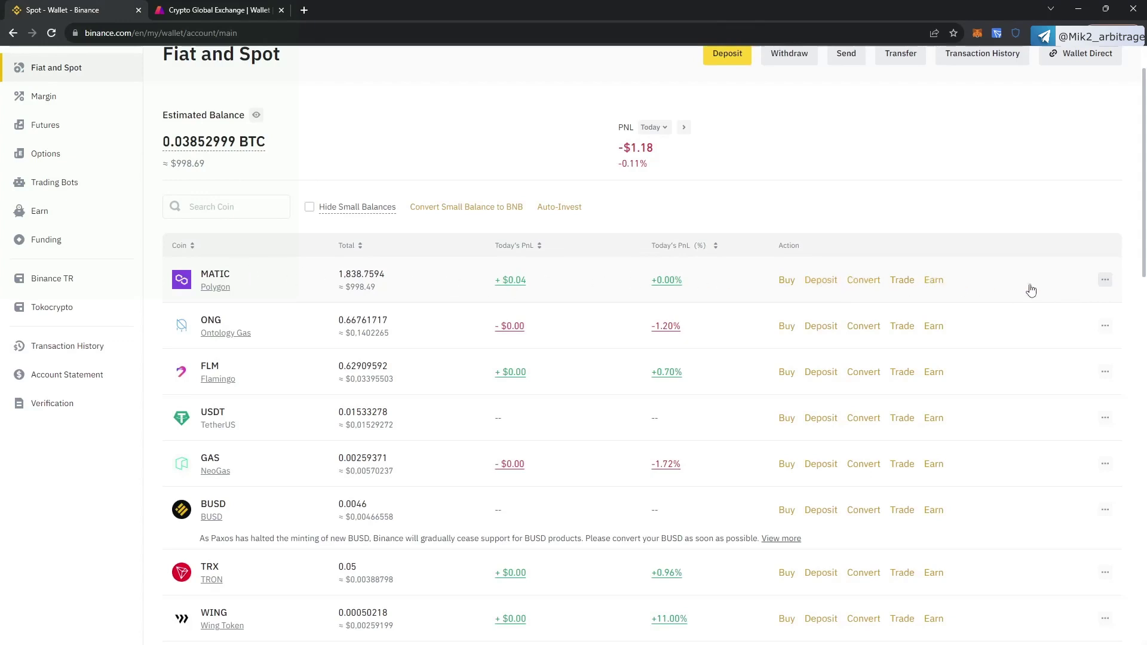
Step: Fill in a MAX MATIC withdrawal over Polygon to the pasted Aptevex address
{"action": "left_click", "coordinate": [1105, 284]}
{"action": "left_click", "coordinate": [1083, 300]}
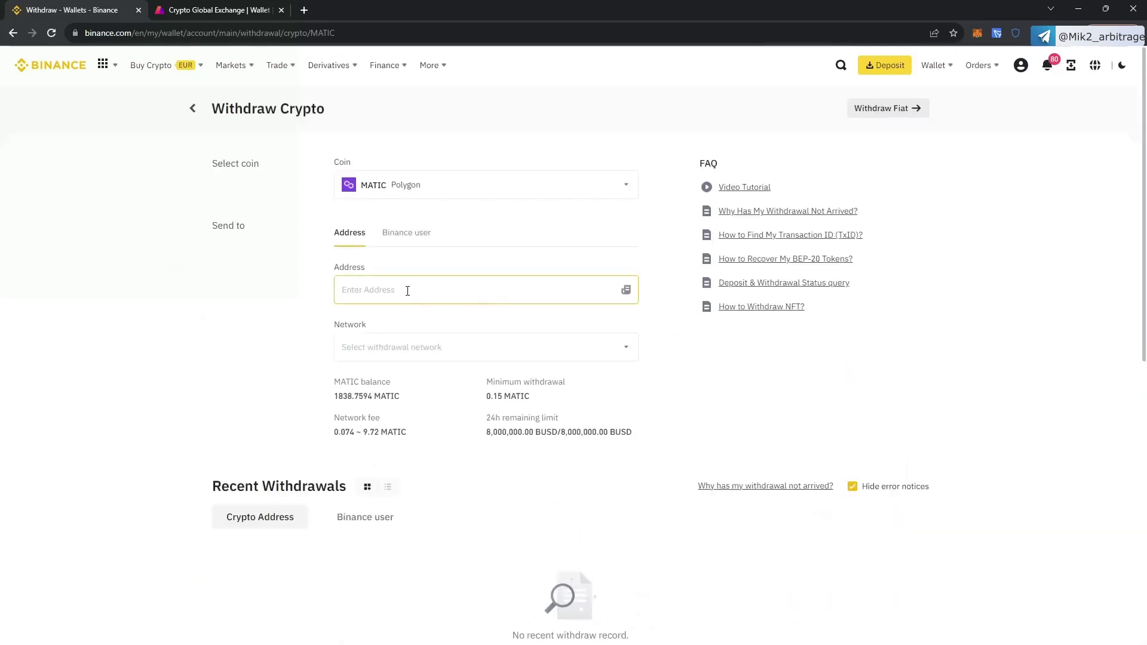
{"action": "key", "text": "ctrl+v"}
{"action": "left_click", "coordinate": [408, 352]}
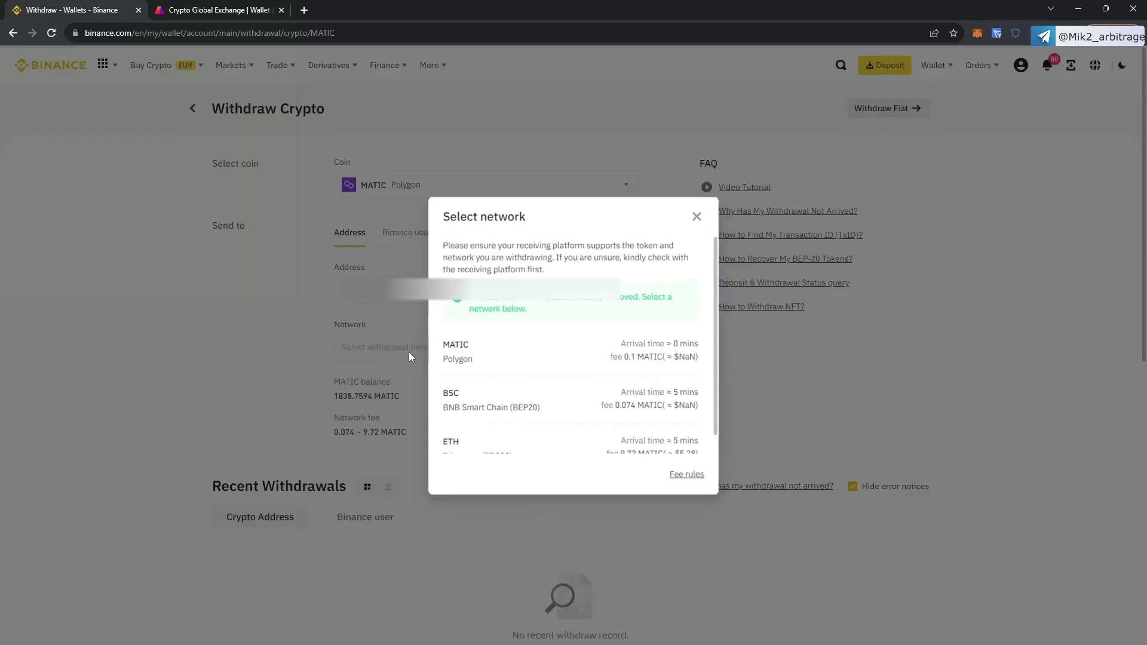
{"action": "left_click", "coordinate": [516, 359]}
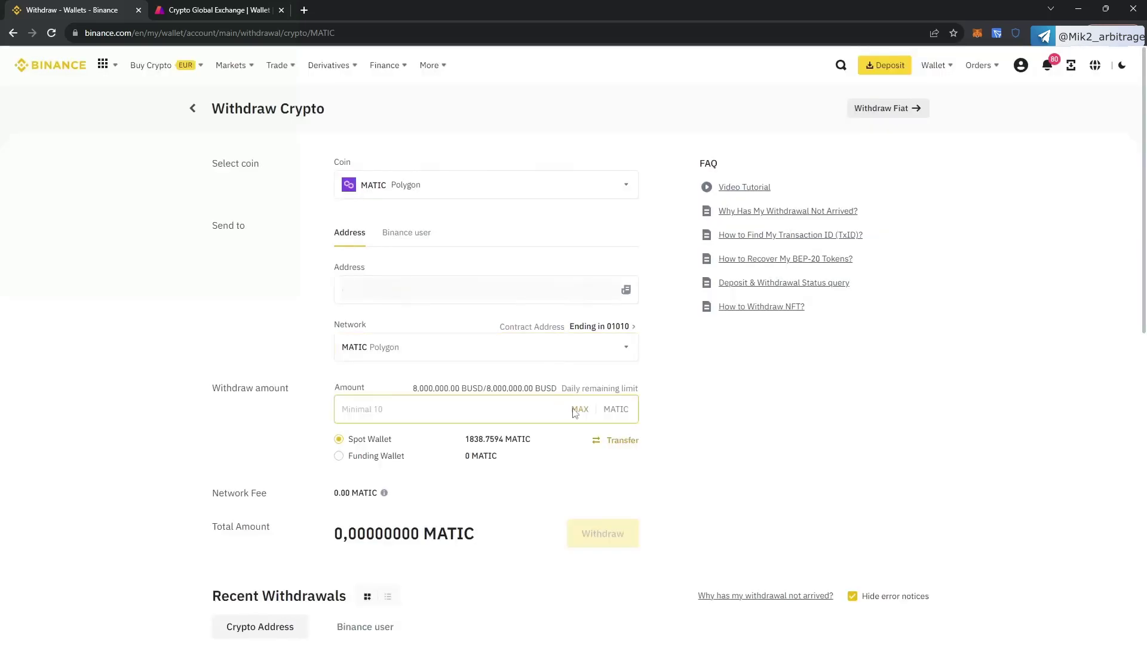
{"action": "left_click", "coordinate": [579, 411]}
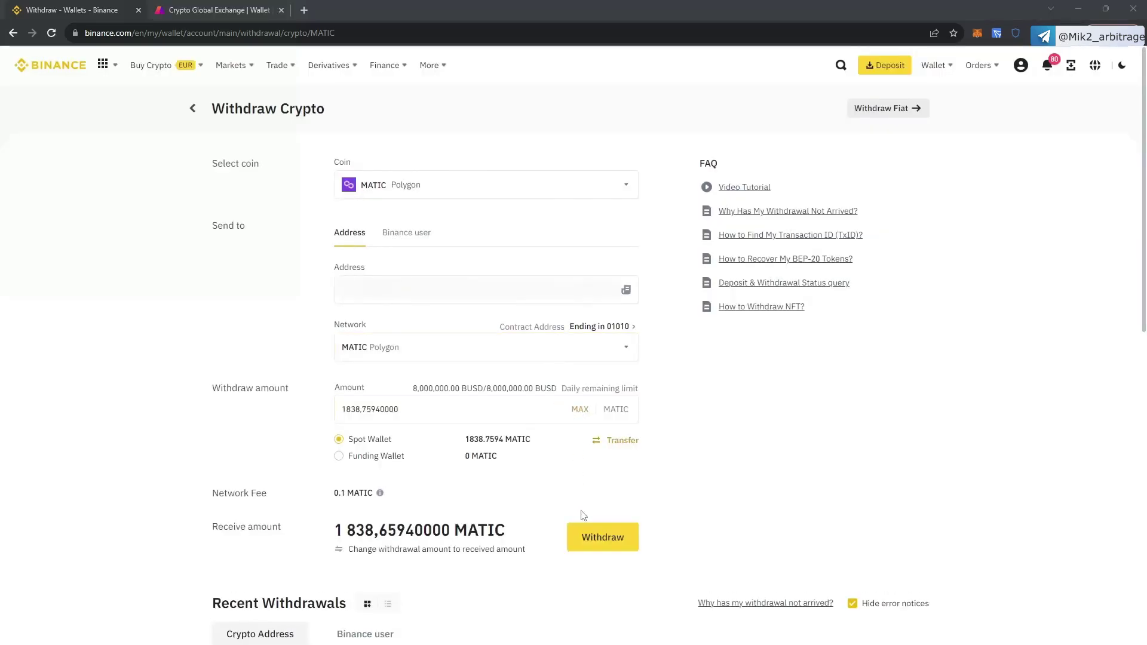
{"action": "left_click", "coordinate": [607, 542]}
Step: Confirm the 1838.7594 MATIC withdrawal and pass the authenticator security verification
{"action": "left_click", "coordinate": [567, 431]}
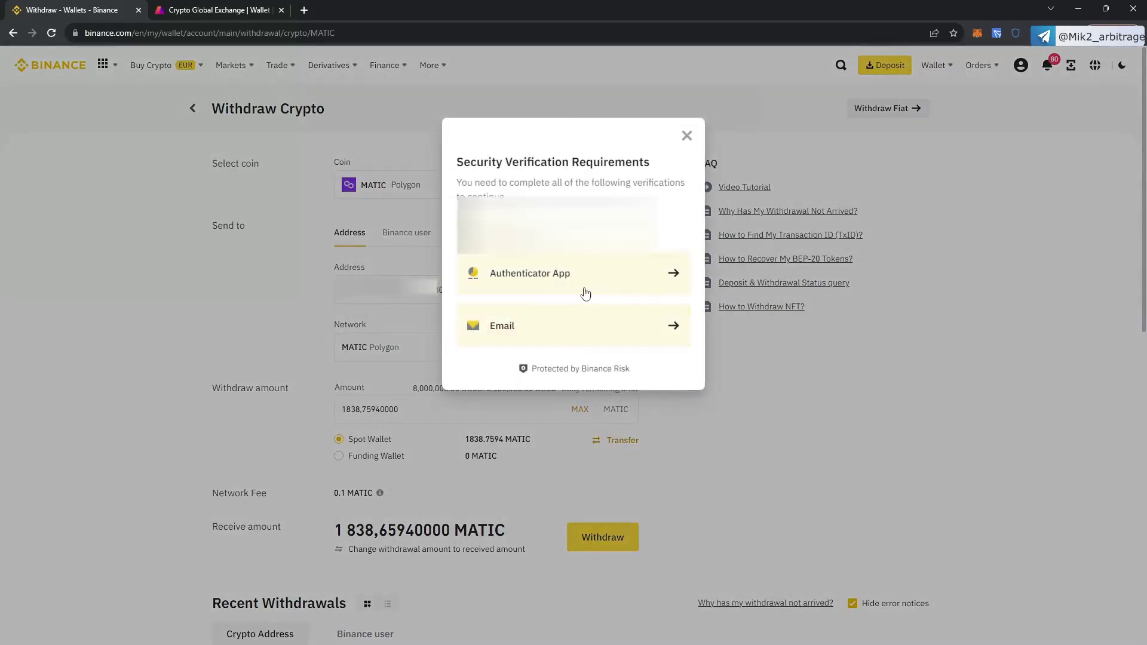
{"action": "left_click", "coordinate": [580, 279]}
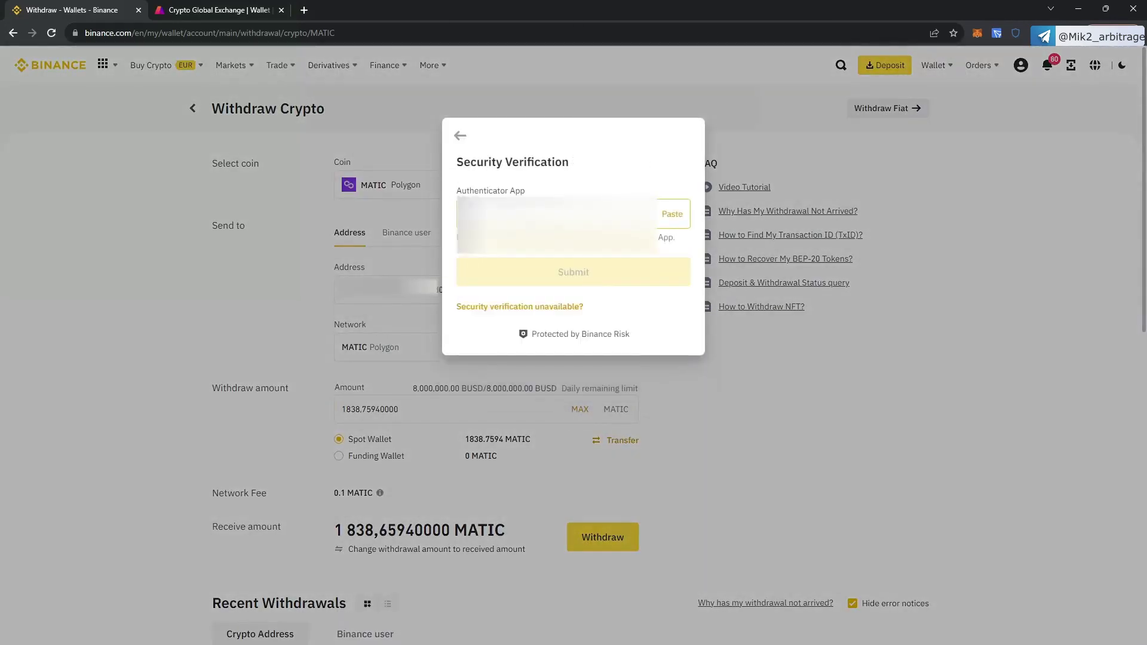
{"action": "key", "text": "alt+Tab"}
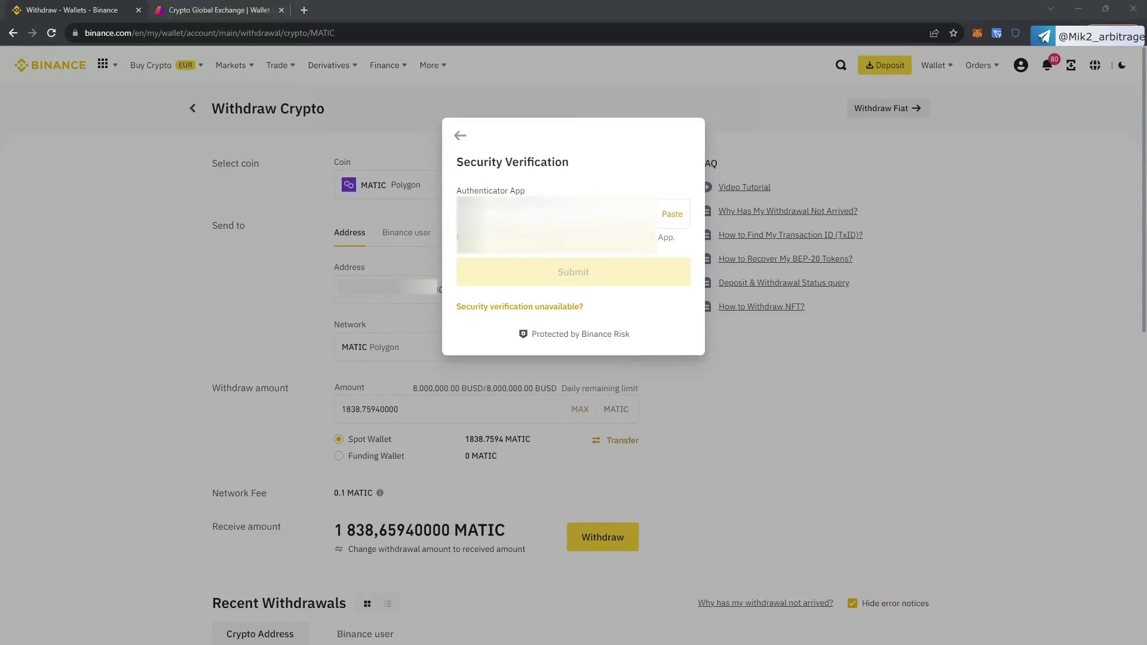
{"action": "key", "text": "alt+Tab"}
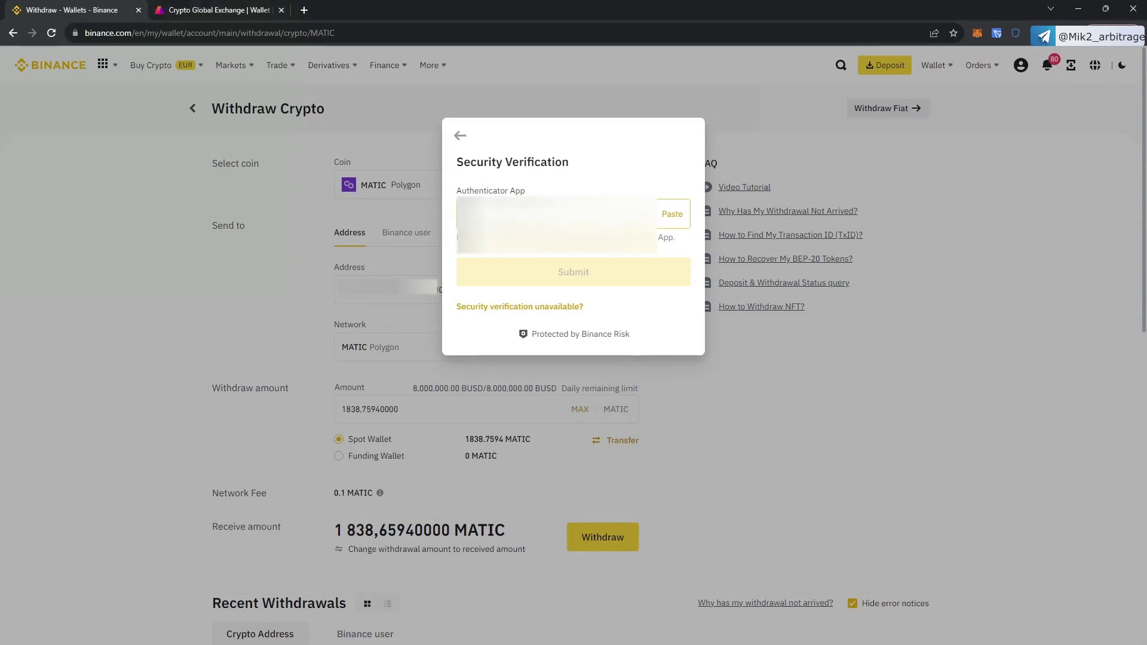
{"action": "left_click", "coordinate": [674, 215]}
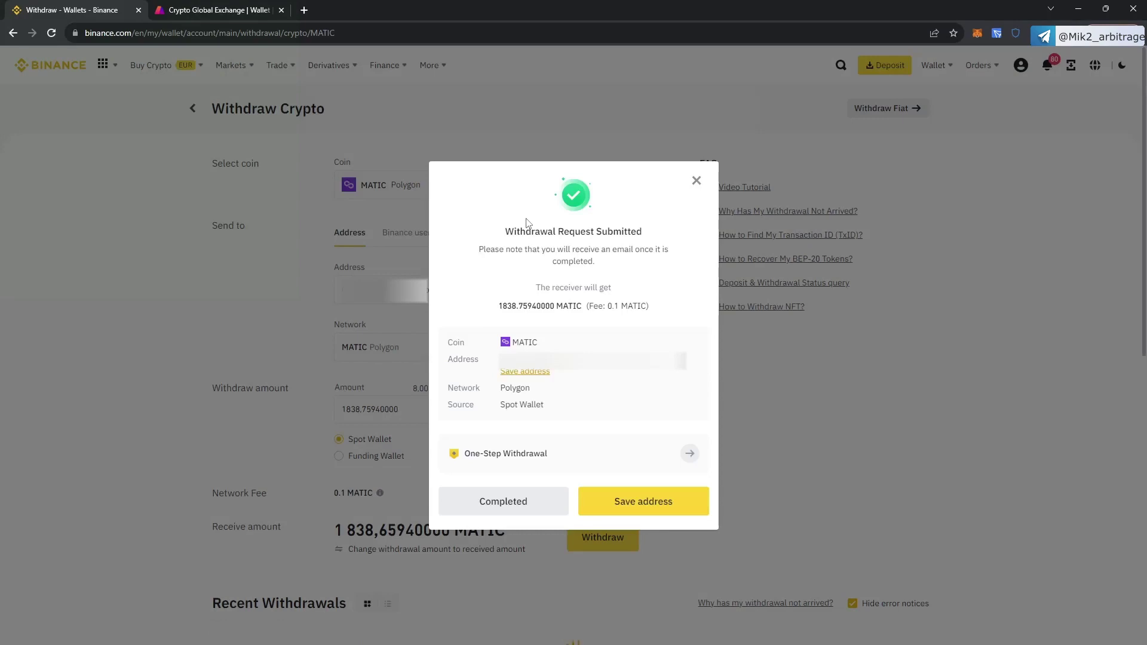
{"action": "left_click", "coordinate": [500, 502]}
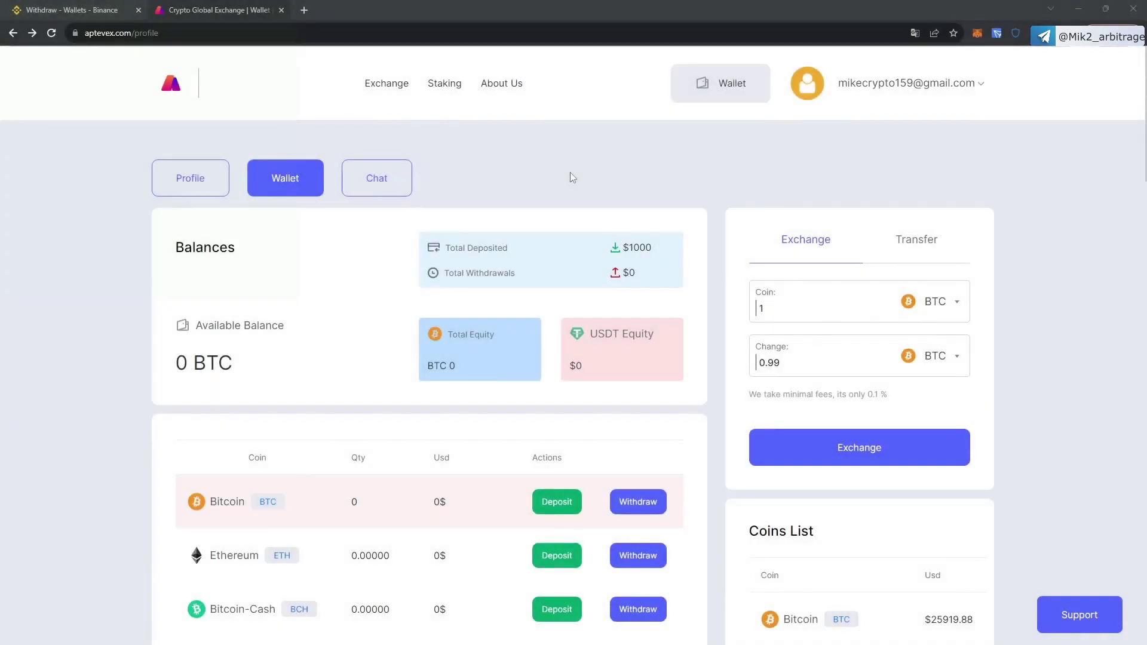
{"action": "scroll", "coordinate": [510, 274], "scroll_direction": "down", "scroll_amount": 2}
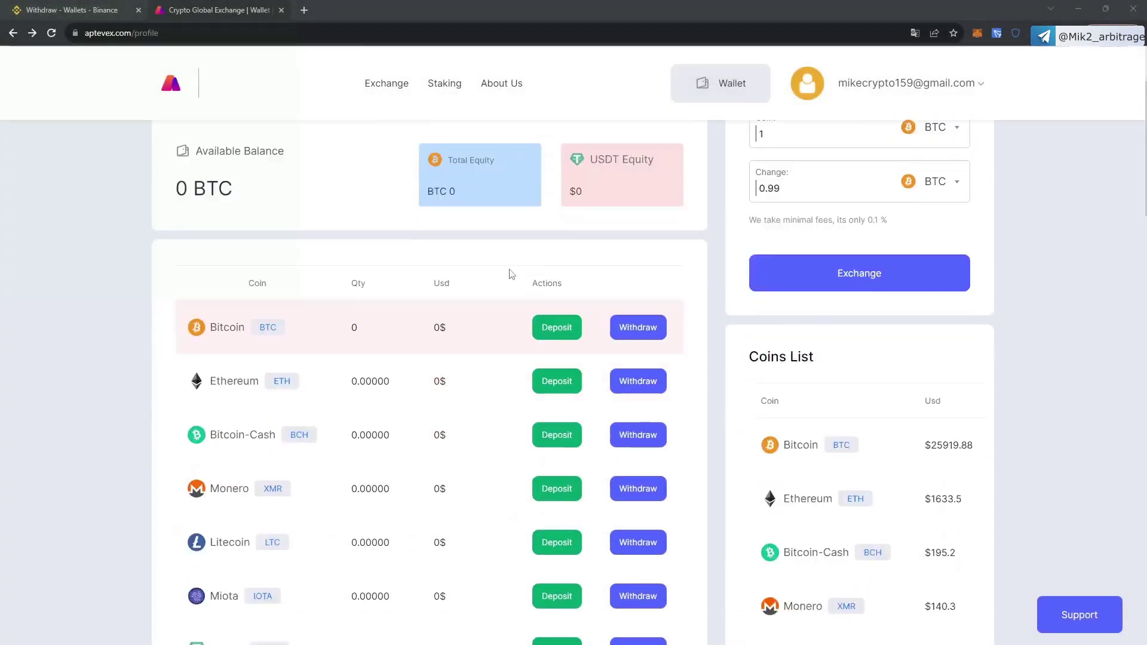
{"action": "scroll", "coordinate": [386, 295], "scroll_direction": "down", "scroll_amount": 5}
{"action": "scroll", "coordinate": [392, 288], "scroll_direction": "down", "scroll_amount": 5}
{"action": "scroll", "coordinate": [390, 280], "scroll_direction": "down", "scroll_amount": 4}
{"action": "scroll", "coordinate": [390, 279], "scroll_direction": "down", "scroll_amount": 3}
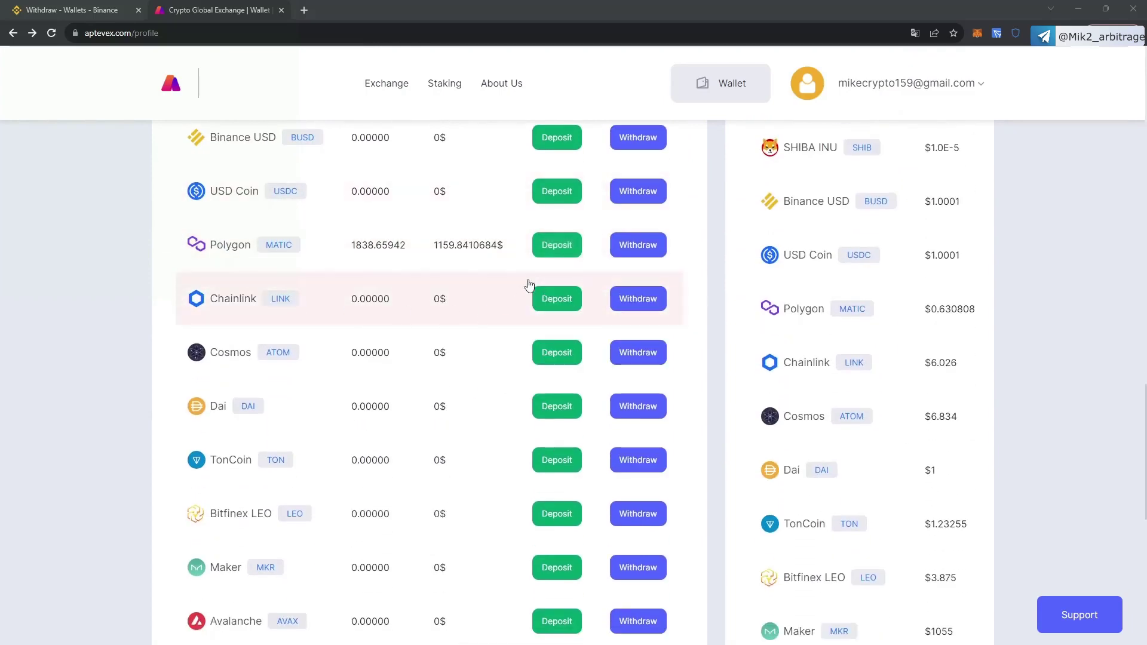
{"action": "mouse_move", "coordinate": [906, 83]}
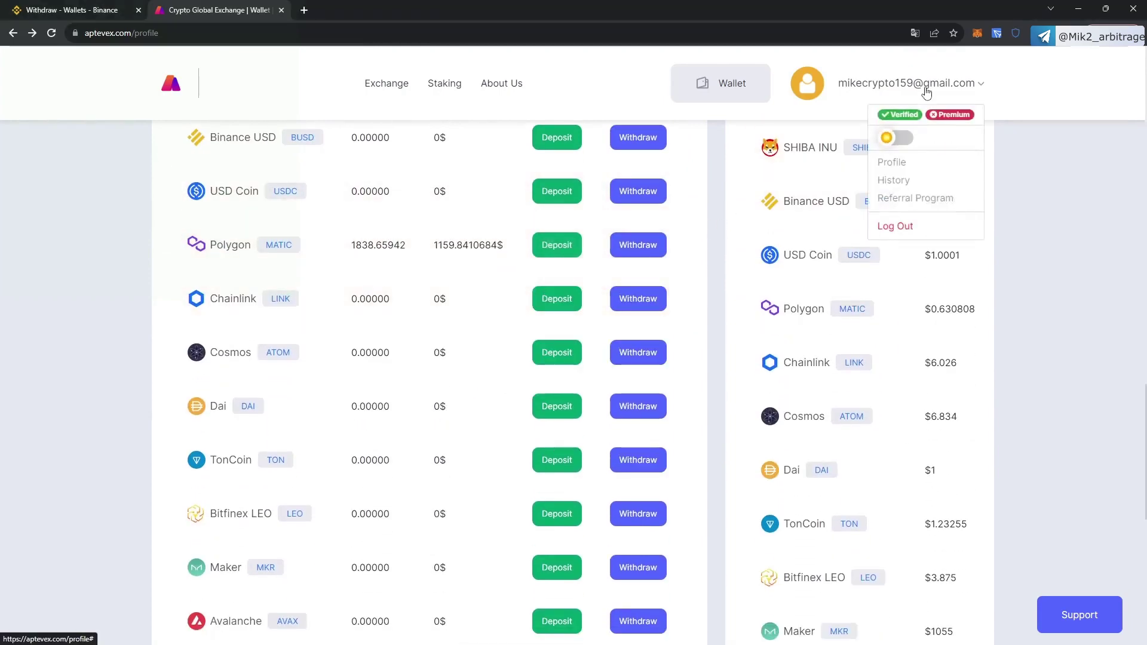
Step: Open the deposit history showing the completed 1838.66 MATIC deposit
{"action": "left_click", "coordinate": [912, 165]}
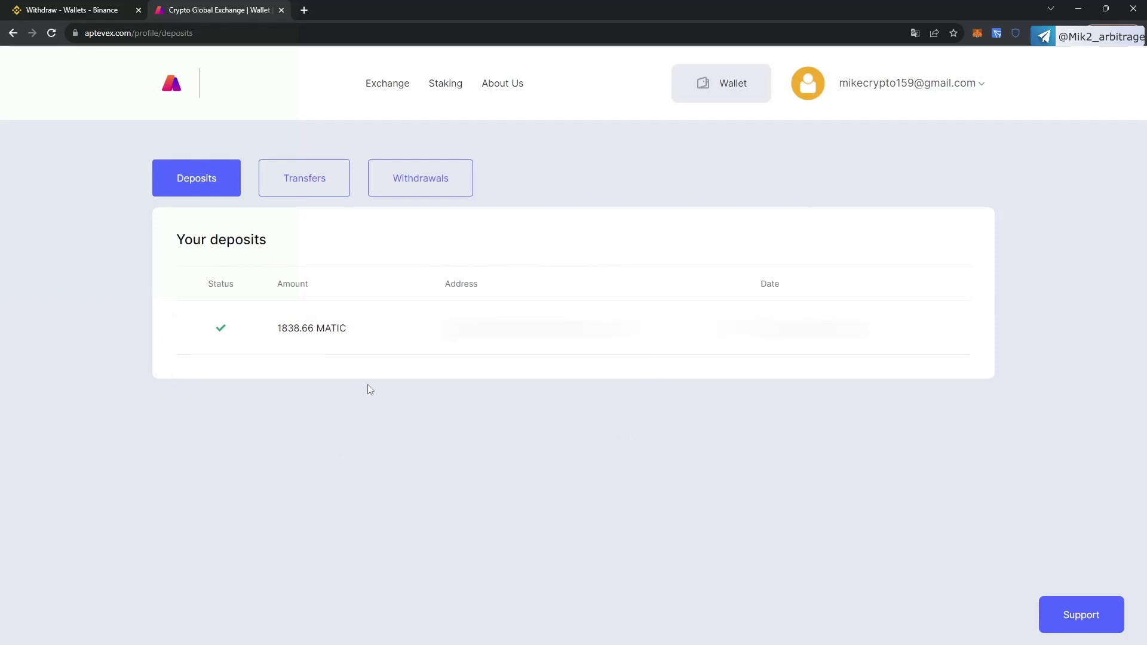
Step: Exchange 1838 MATIC for USDT, leaving 1158.26562 USDT in the wallet
{"action": "left_click", "coordinate": [384, 92]}
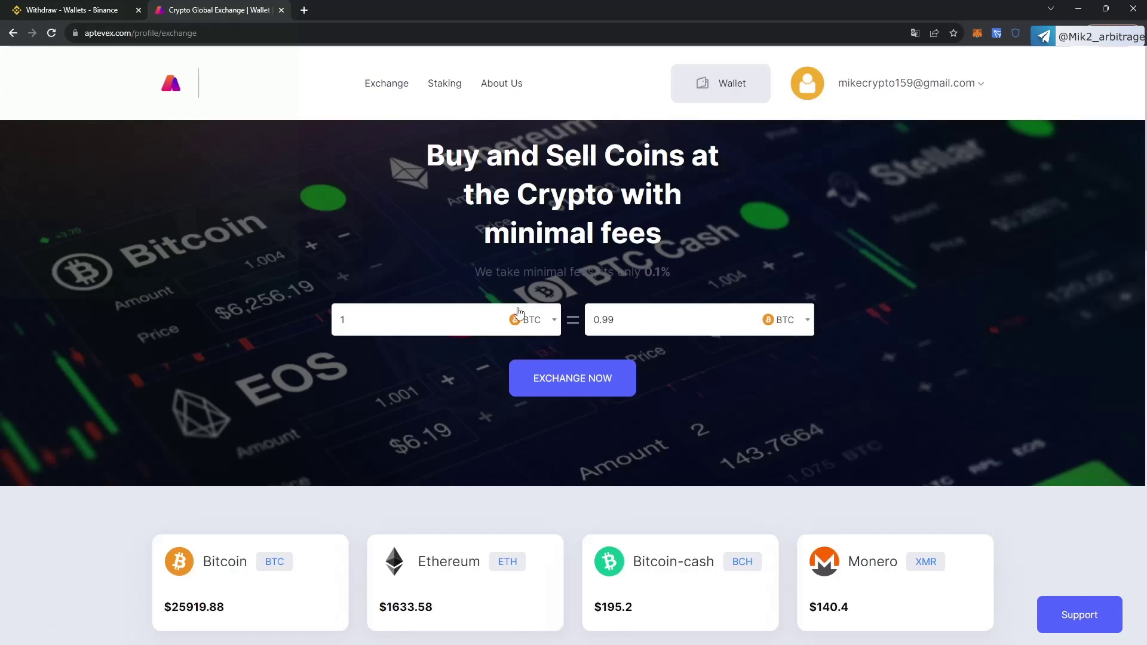
{"action": "double_click", "coordinate": [338, 321]}
{"action": "type", "text": "1"}
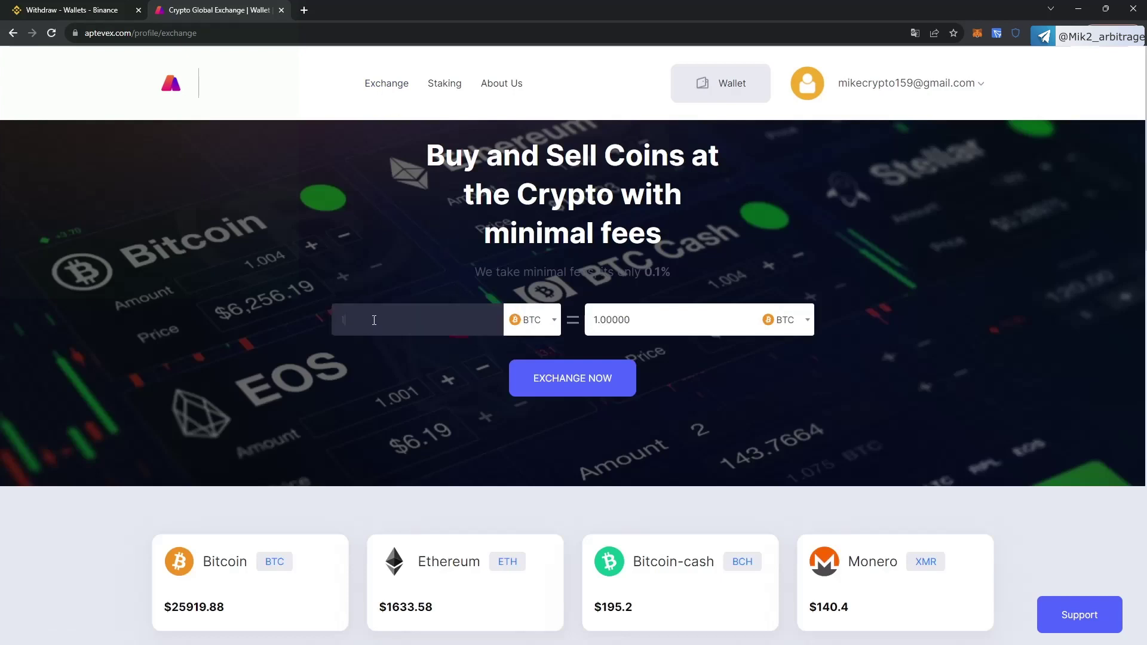
{"action": "type", "text": "838"}
{"action": "left_click", "coordinate": [530, 325]}
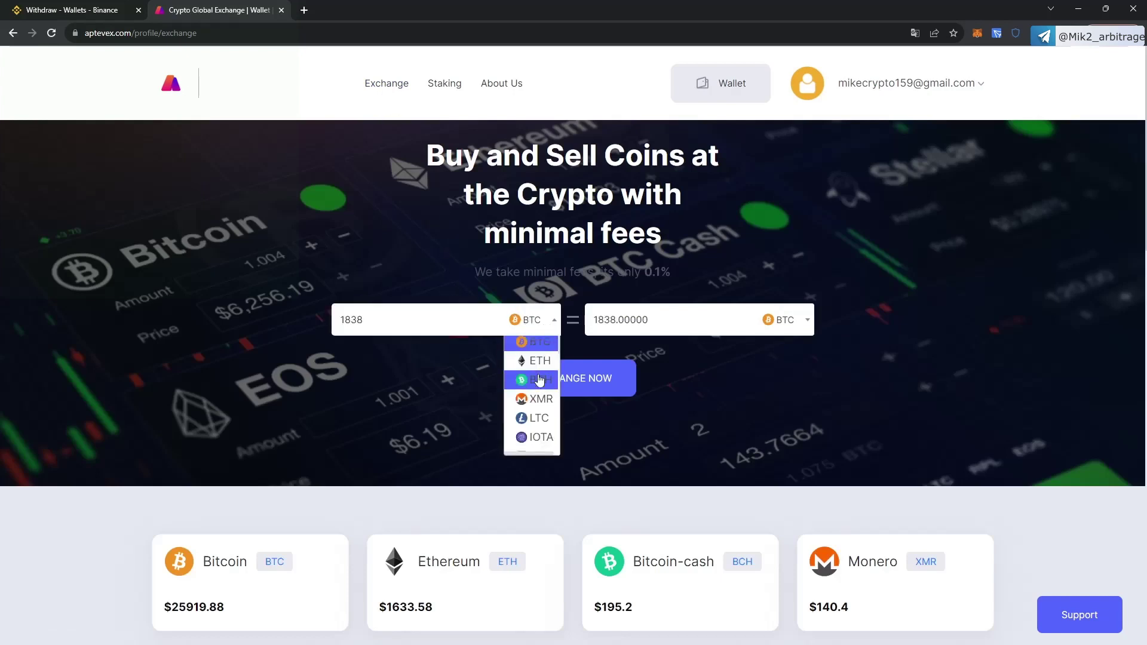
{"action": "scroll", "coordinate": [537, 380], "scroll_direction": "down", "scroll_amount": 3}
{"action": "scroll", "coordinate": [536, 380], "scroll_direction": "down", "scroll_amount": 1}
{"action": "scroll", "coordinate": [536, 380], "scroll_direction": "down", "scroll_amount": 3}
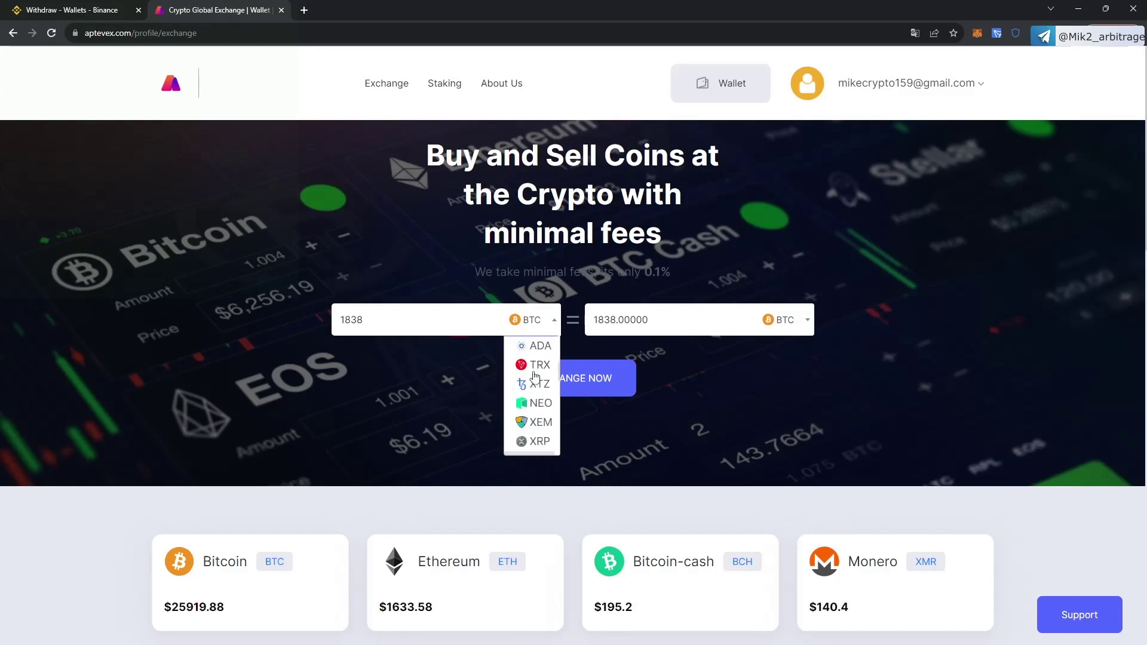
{"action": "scroll", "coordinate": [535, 377], "scroll_direction": "down", "scroll_amount": 2}
{"action": "scroll", "coordinate": [534, 376], "scroll_direction": "up", "scroll_amount": 2}
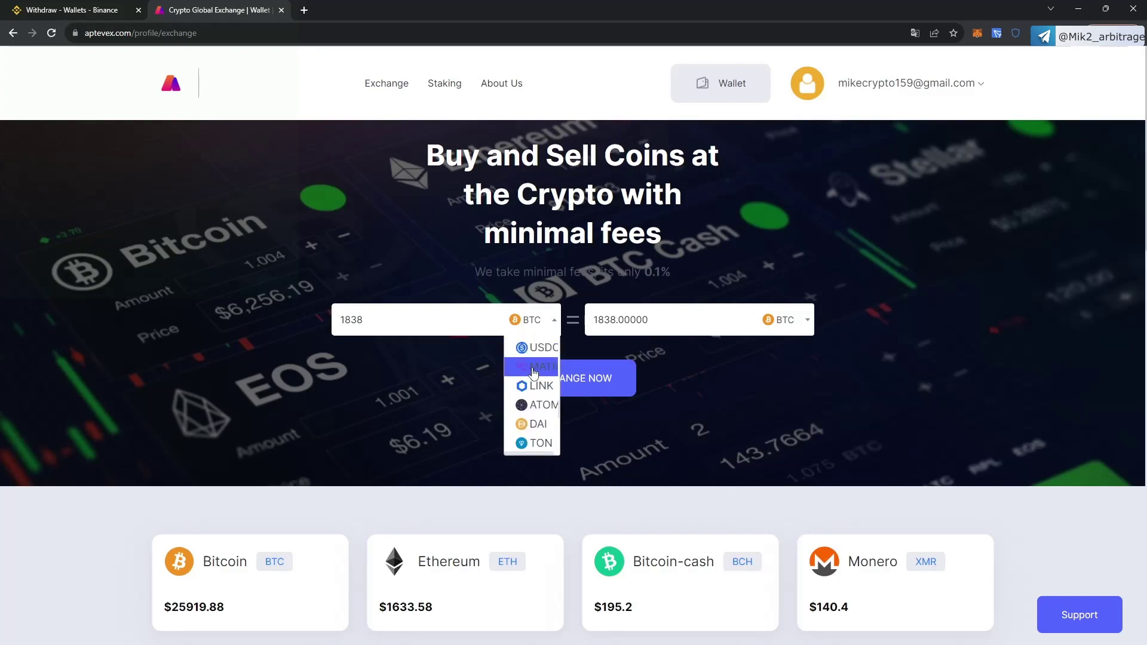
{"action": "left_click", "coordinate": [534, 354]}
{"action": "left_click", "coordinate": [789, 321]}
{"action": "scroll", "coordinate": [785, 385], "scroll_direction": "down", "scroll_amount": 2}
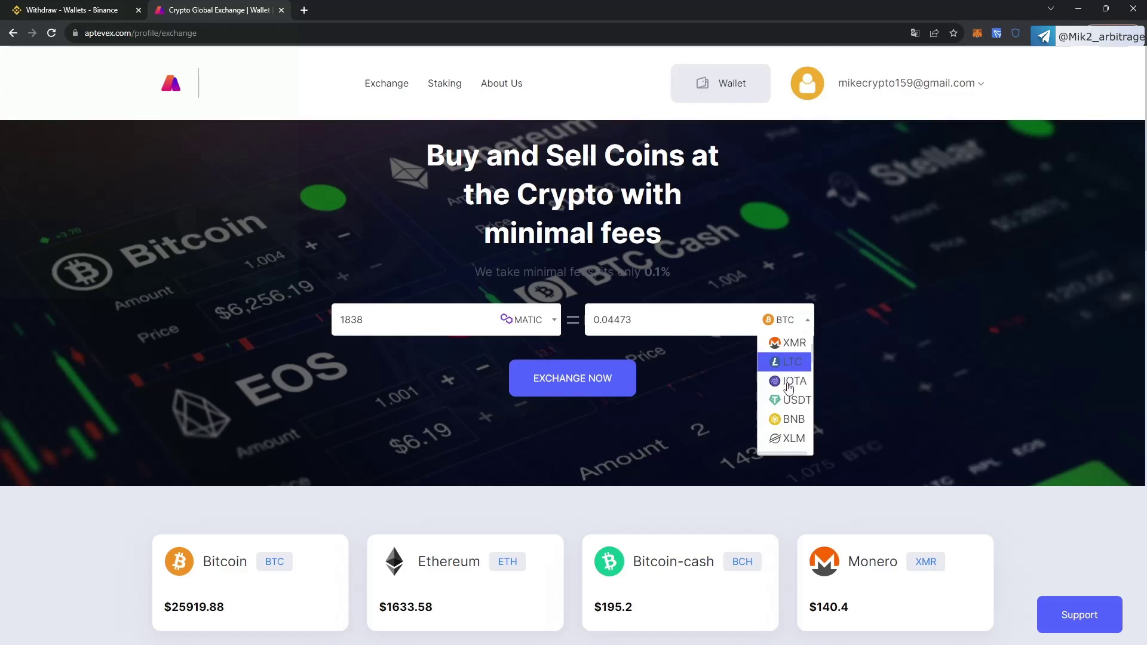
{"action": "left_click", "coordinate": [785, 402]}
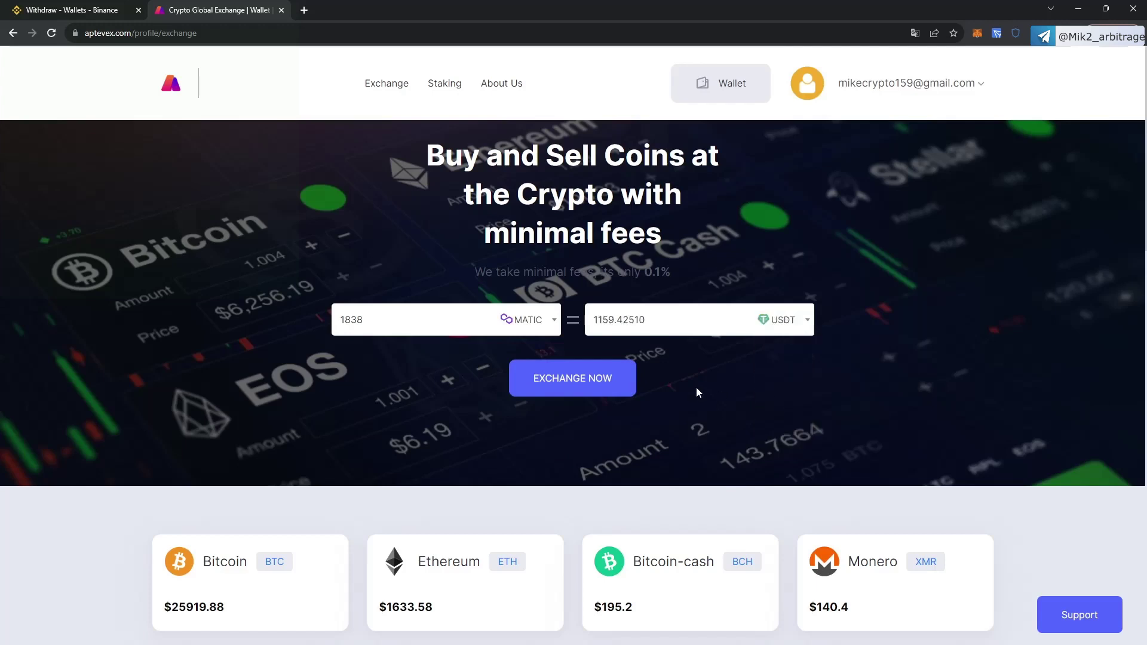
{"action": "left_click", "coordinate": [569, 385]}
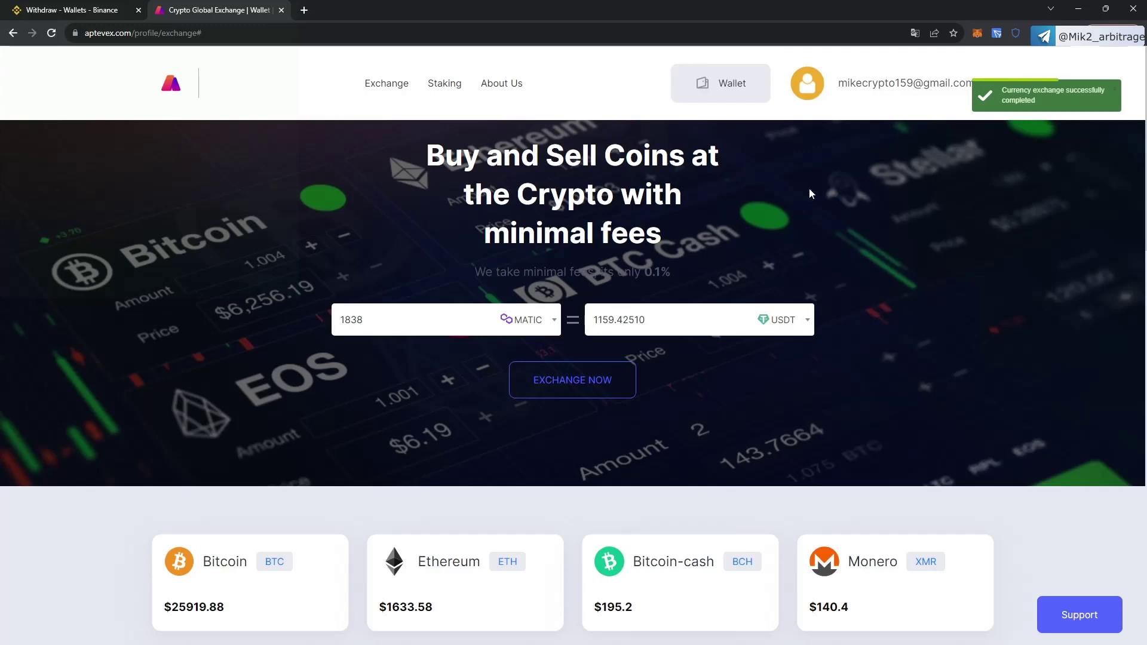
{"action": "left_click", "coordinate": [711, 92]}
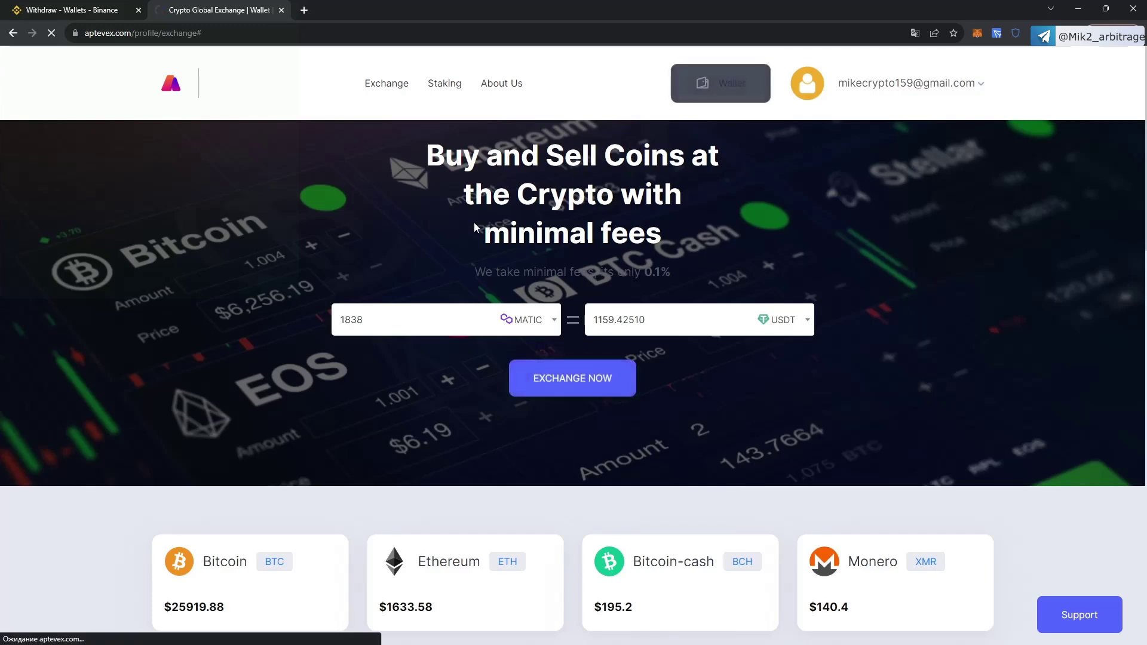
{"action": "scroll", "coordinate": [386, 251], "scroll_direction": "down", "scroll_amount": 2}
{"action": "scroll", "coordinate": [385, 243], "scroll_direction": "down", "scroll_amount": 2}
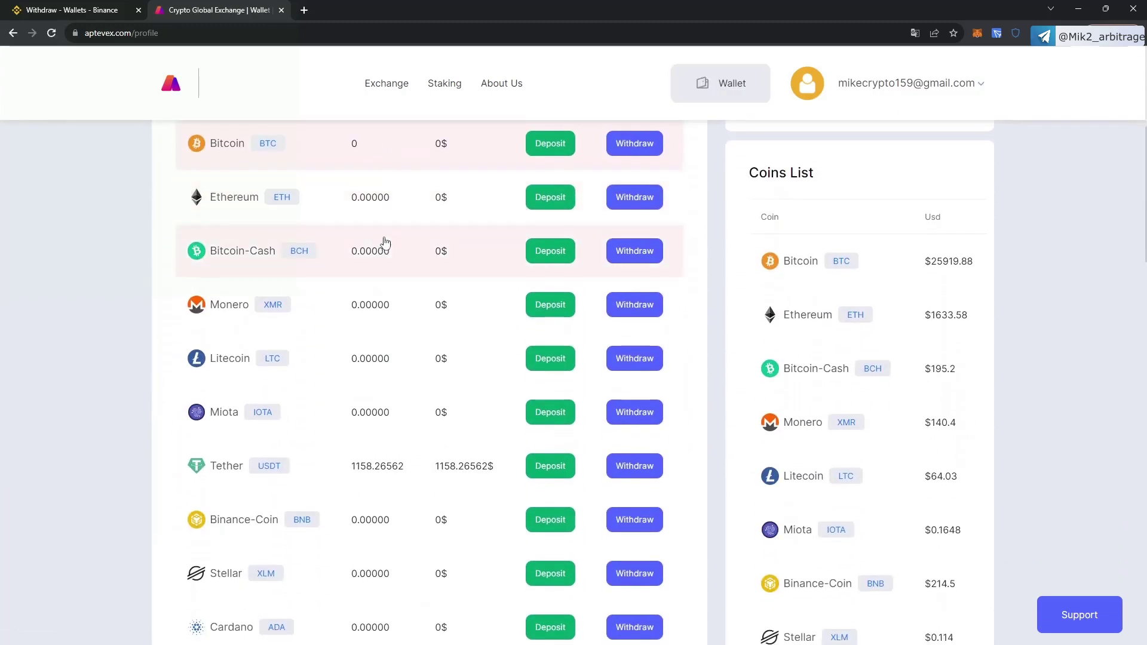
{"action": "scroll", "coordinate": [379, 253], "scroll_direction": "down", "scroll_amount": 1}
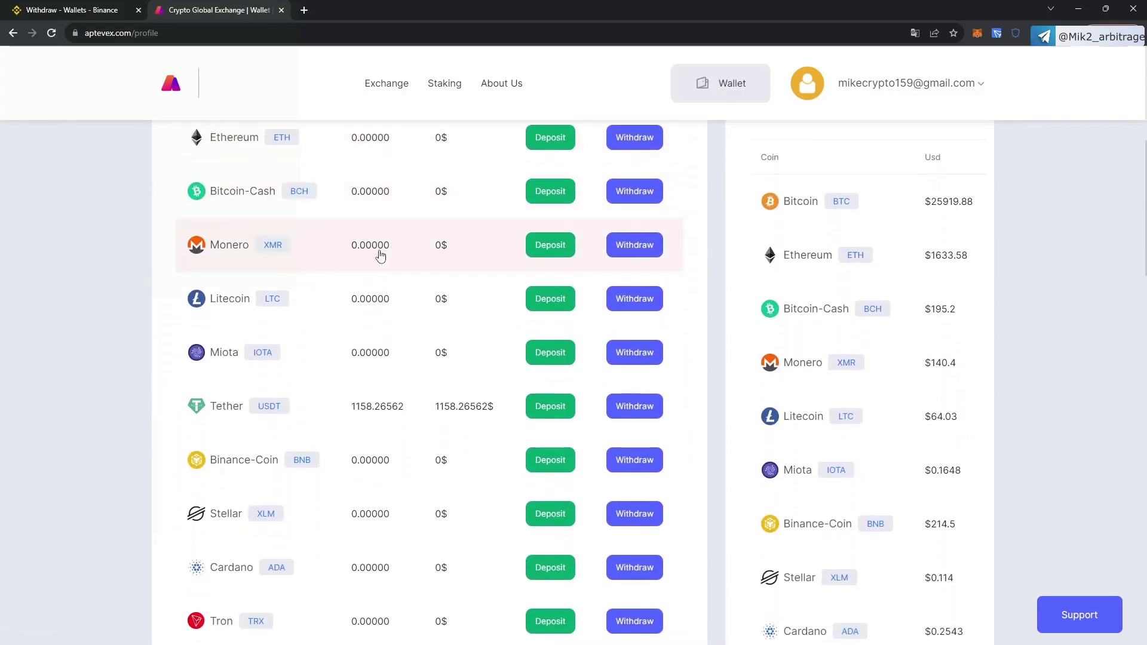
Step: Fill in a 1157 USDT Tether withdrawal on TRC-20, then switch to Binance
{"action": "left_click", "coordinate": [631, 406]}
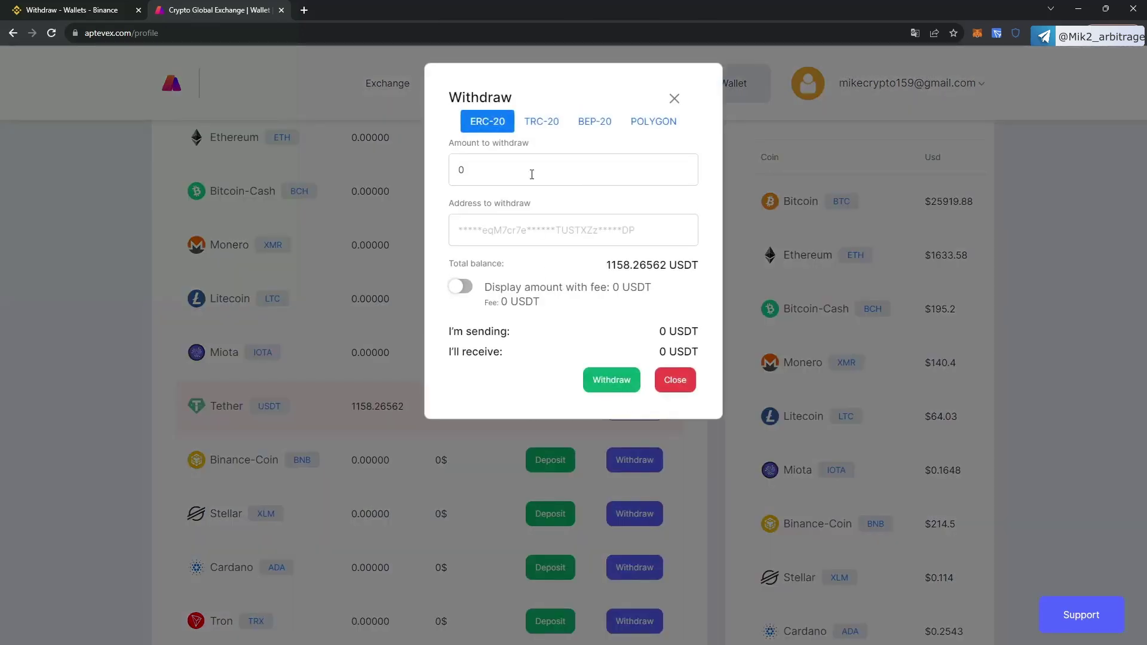
{"action": "left_click", "coordinate": [539, 128]}
{"action": "mouse_move", "coordinate": [477, 177]}
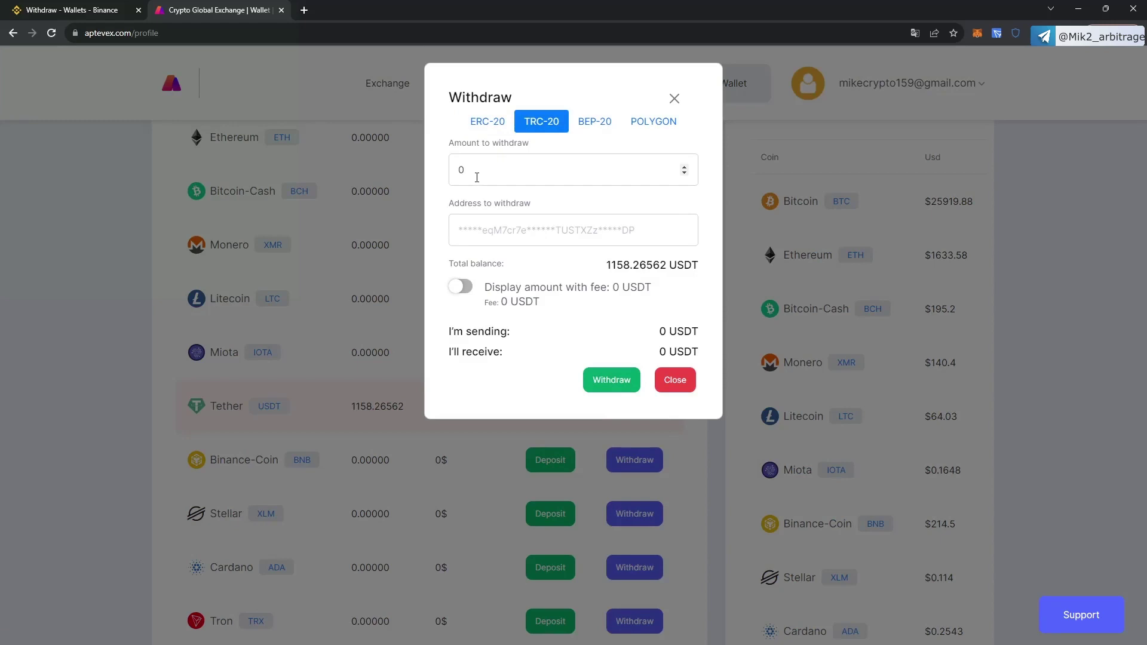
{"action": "double_click", "coordinate": [460, 170]}
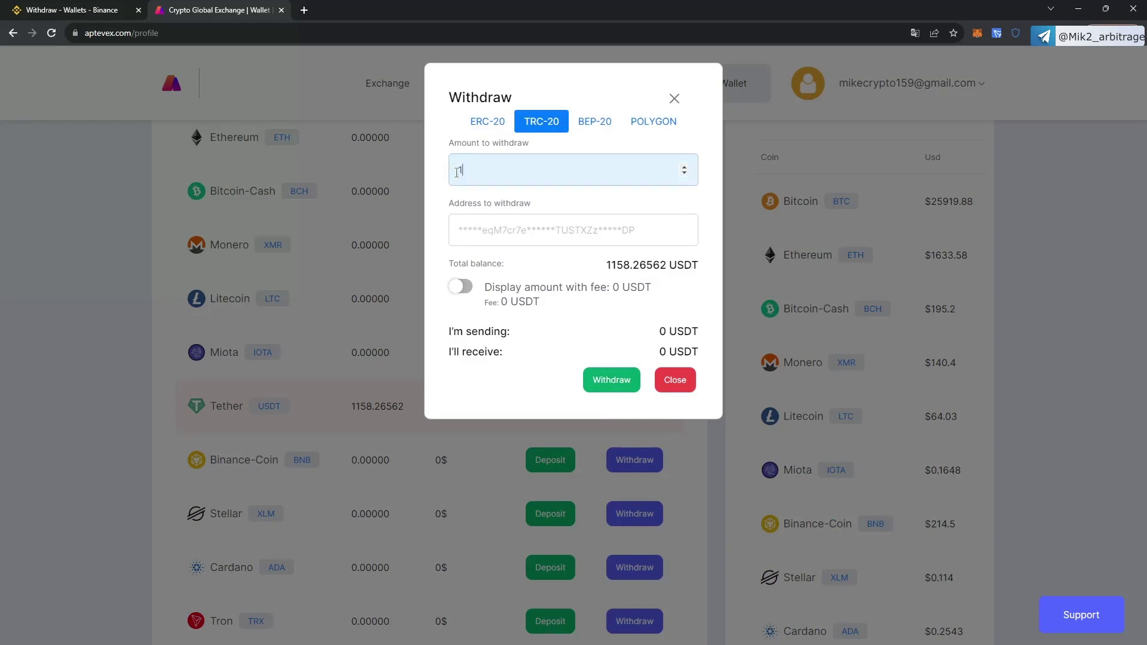
{"action": "type", "text": "11"}
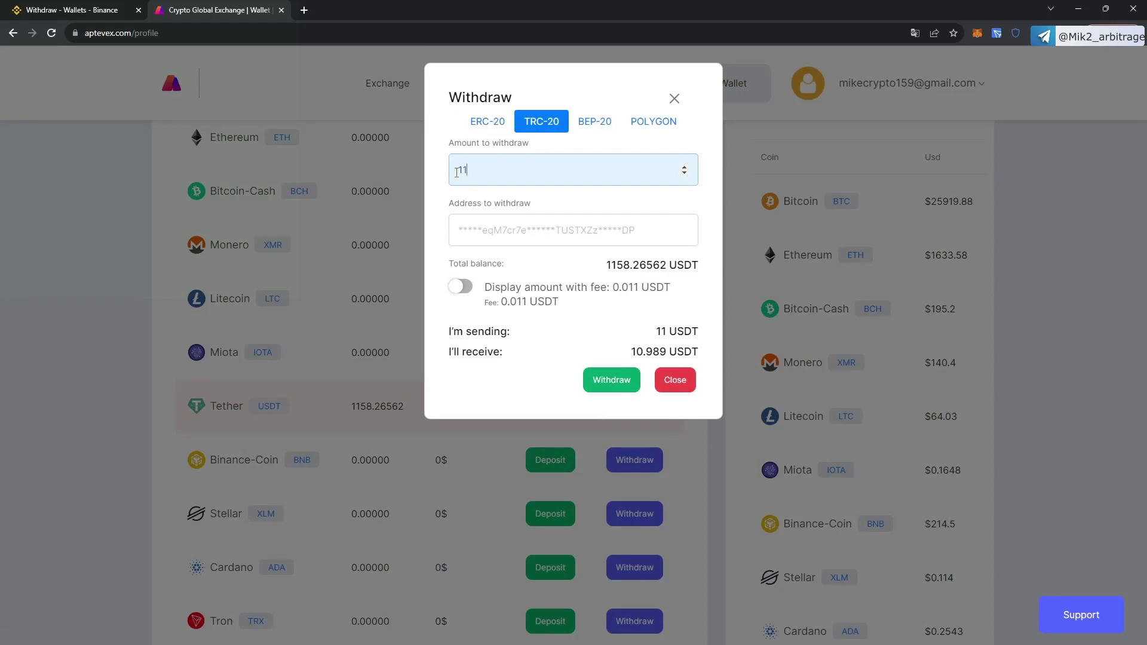
{"action": "type", "text": "57"}
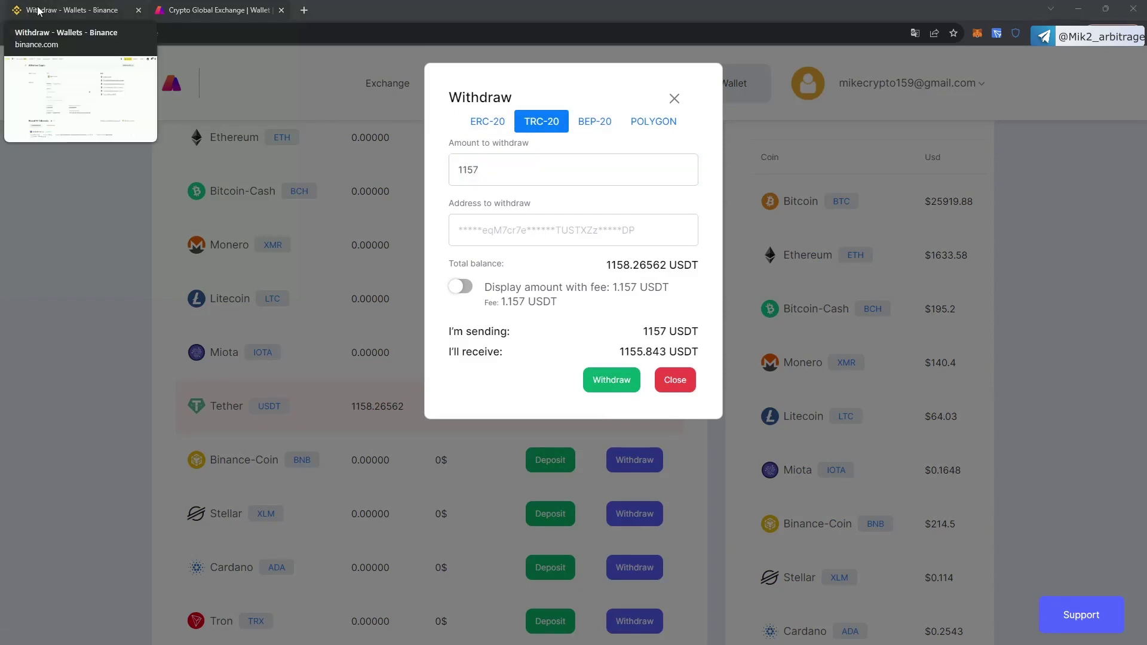
{"action": "left_click", "coordinate": [39, 10]}
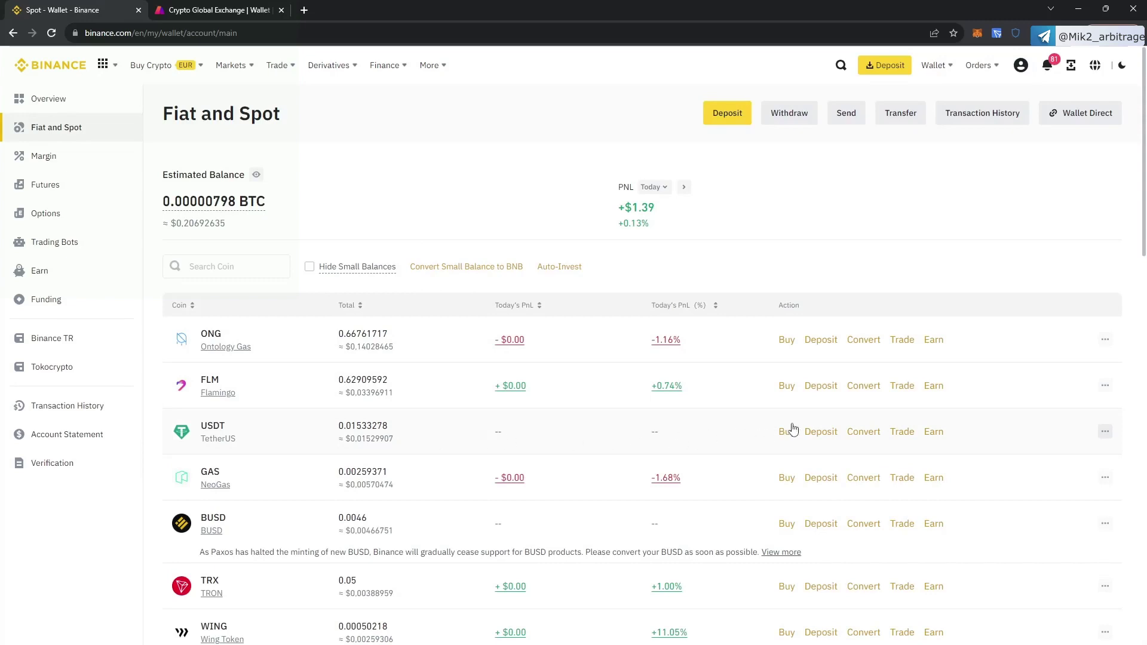
Step: Copy Binance's USDT deposit address for the TRX Tron (TRC20) network
{"action": "left_click", "coordinate": [821, 433]}
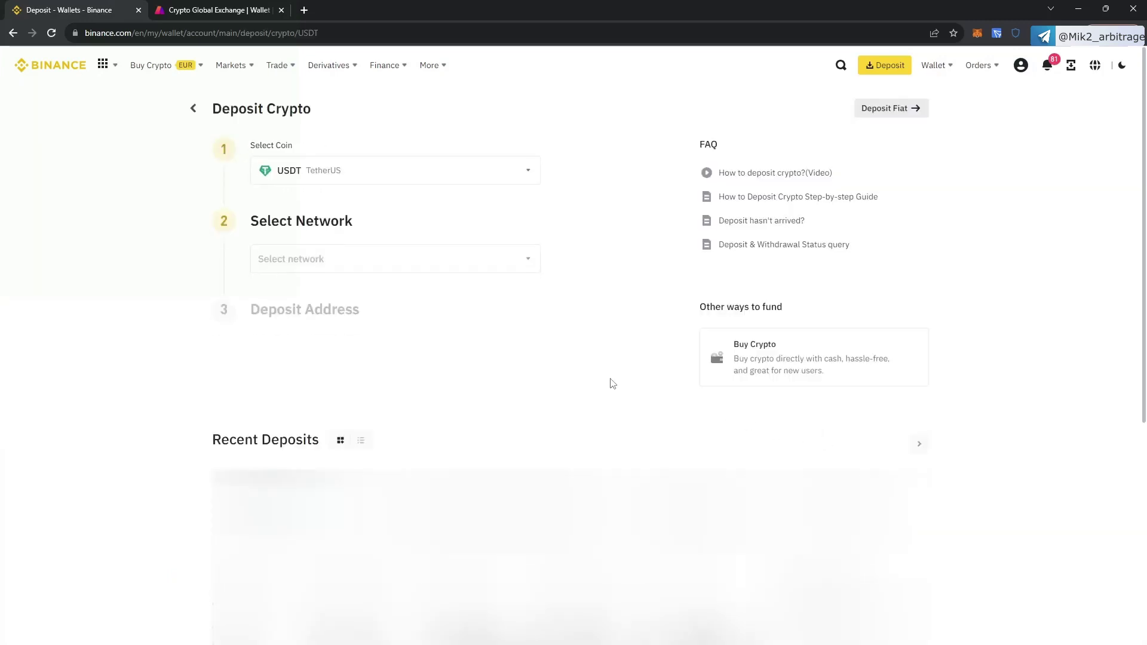
{"action": "left_click", "coordinate": [425, 267]}
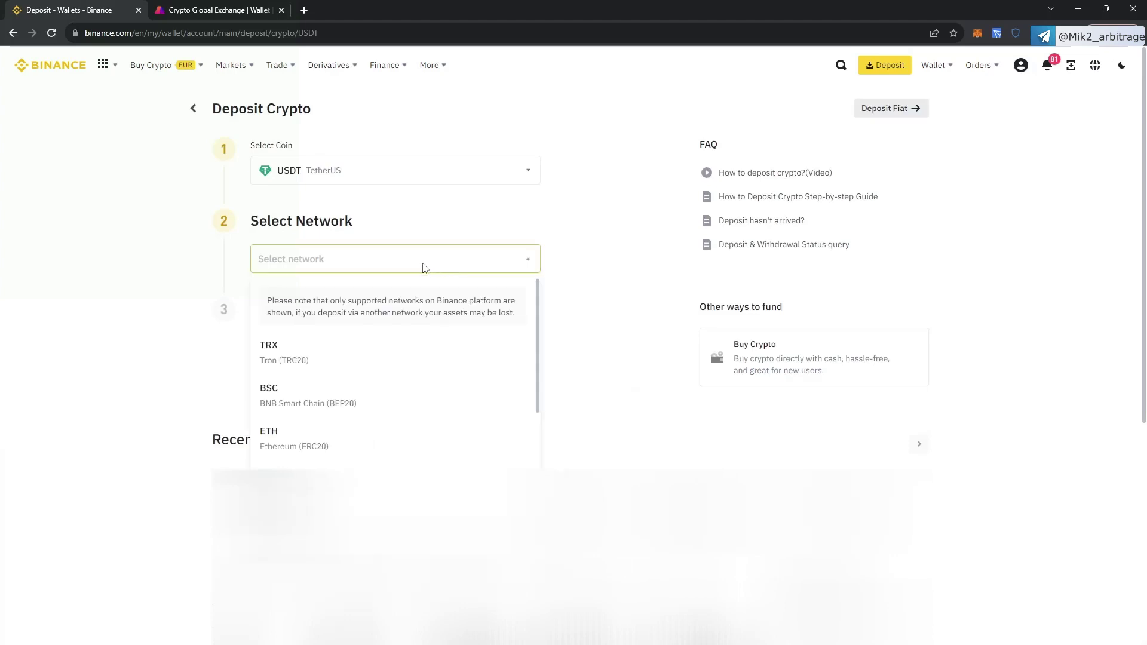
{"action": "left_click", "coordinate": [353, 356]}
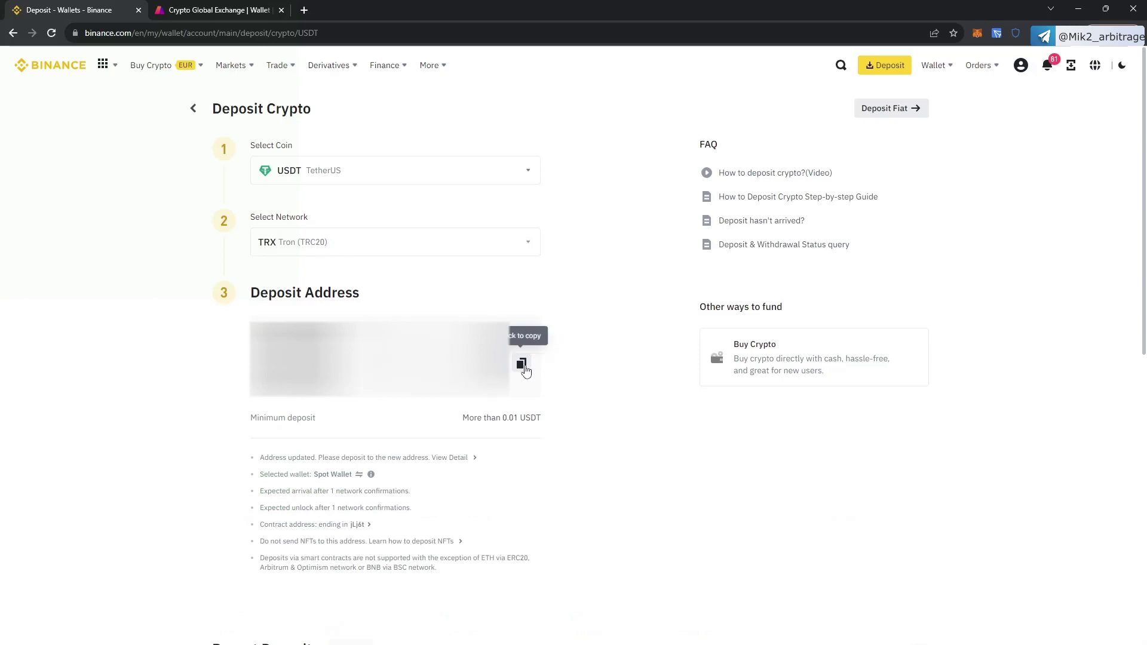
{"action": "left_click", "coordinate": [523, 365]}
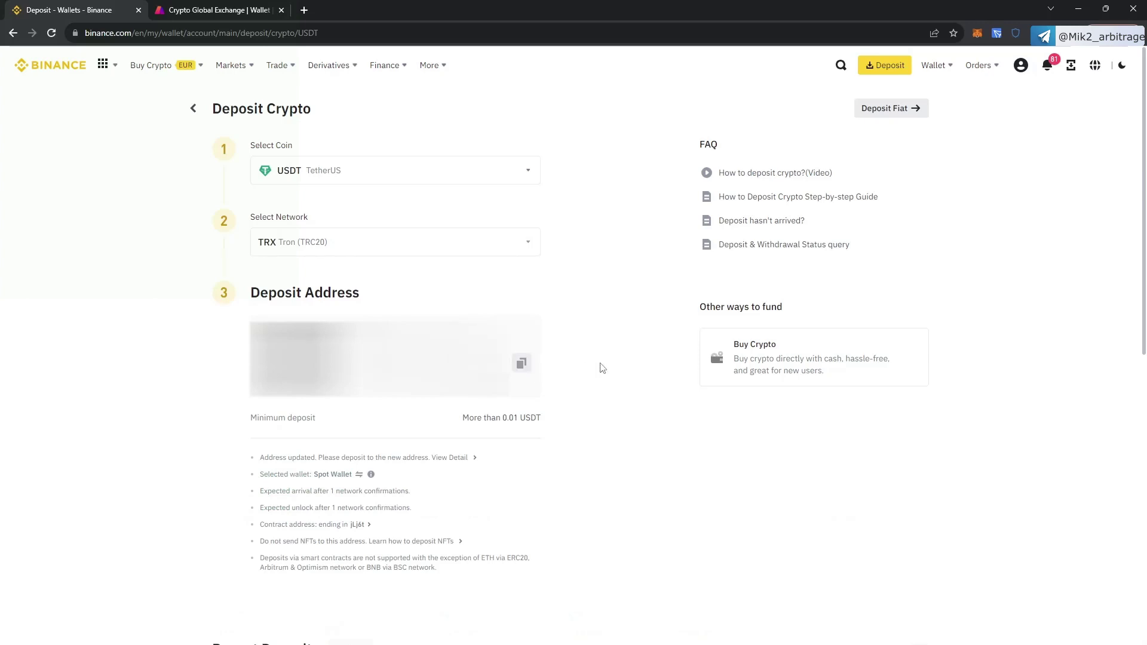
Step: Submit the 1157 USDT TRC-20 withdrawal to the Binance address, fee added on top
{"action": "key", "text": "ctrl+Tab"}
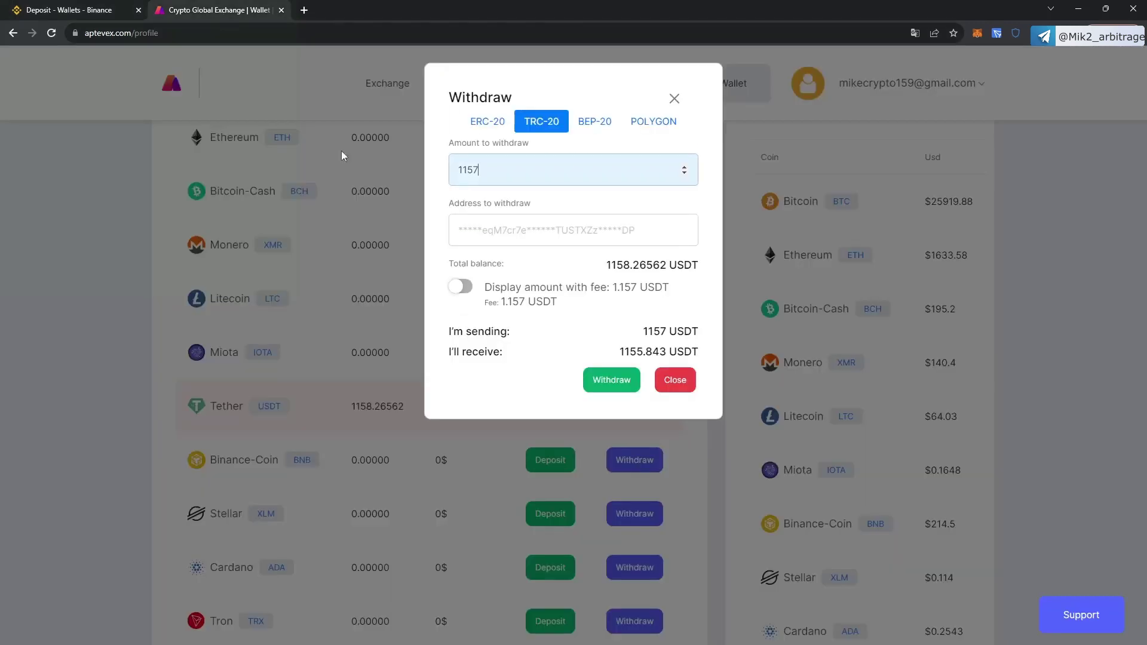
{"action": "left_click", "coordinate": [464, 297]}
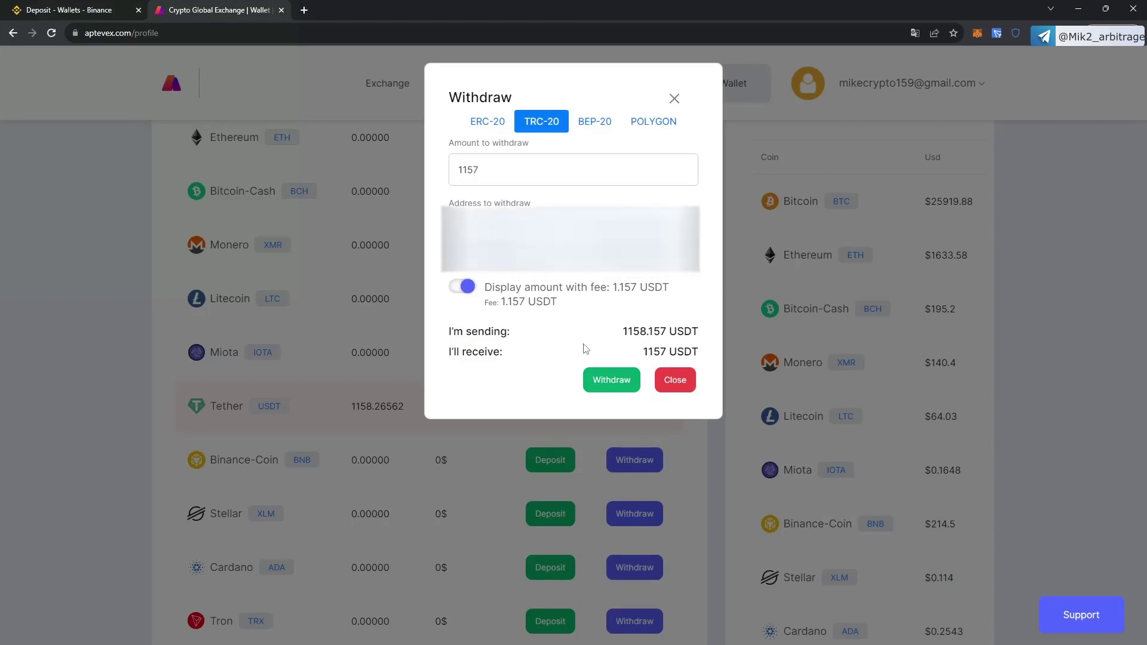
{"action": "left_click", "coordinate": [607, 383]}
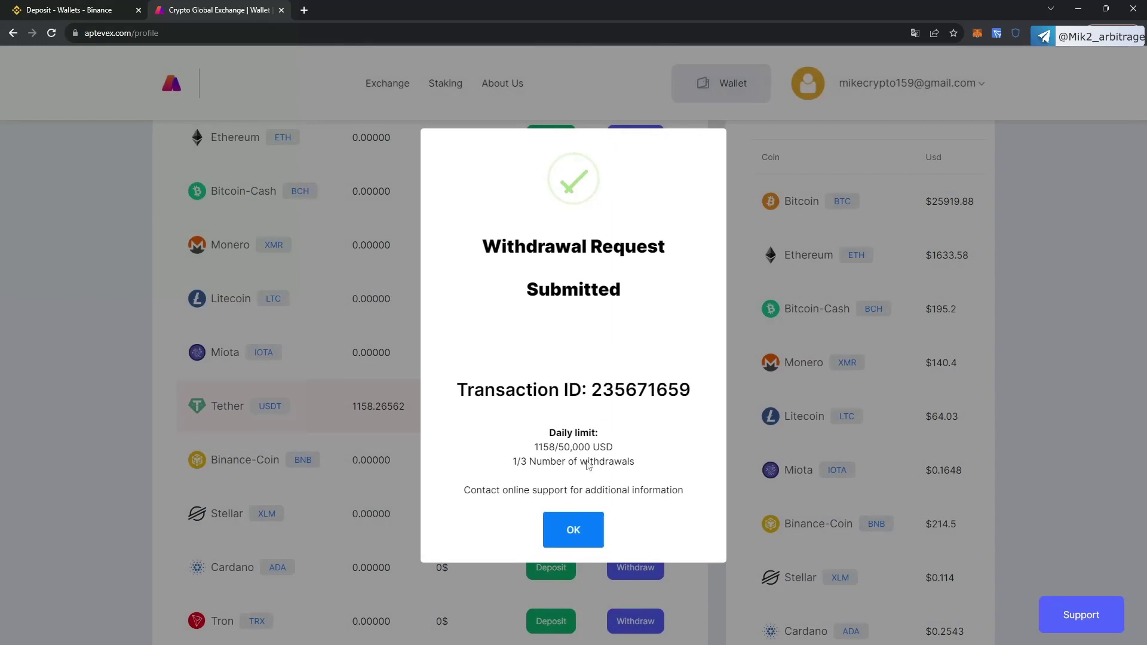
{"action": "left_click", "coordinate": [580, 534]}
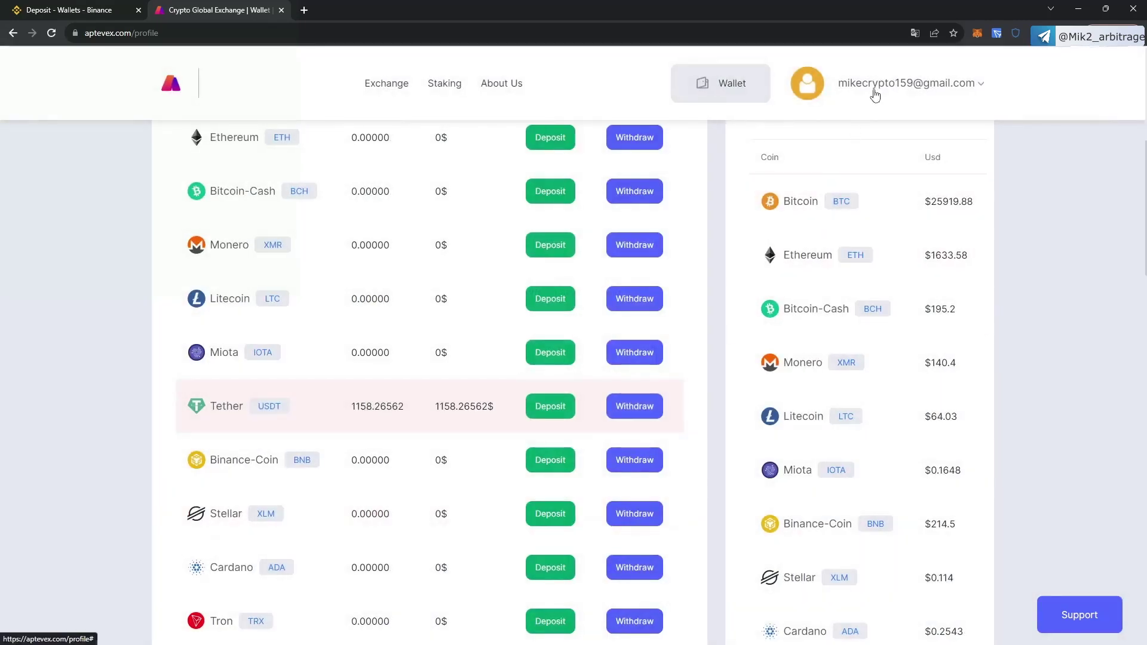
Step: Open Aptevex account History on the Withdrawals tab to see the 1158.16 USDT withdrawal
{"action": "left_click", "coordinate": [875, 86]}
{"action": "left_click", "coordinate": [894, 182]}
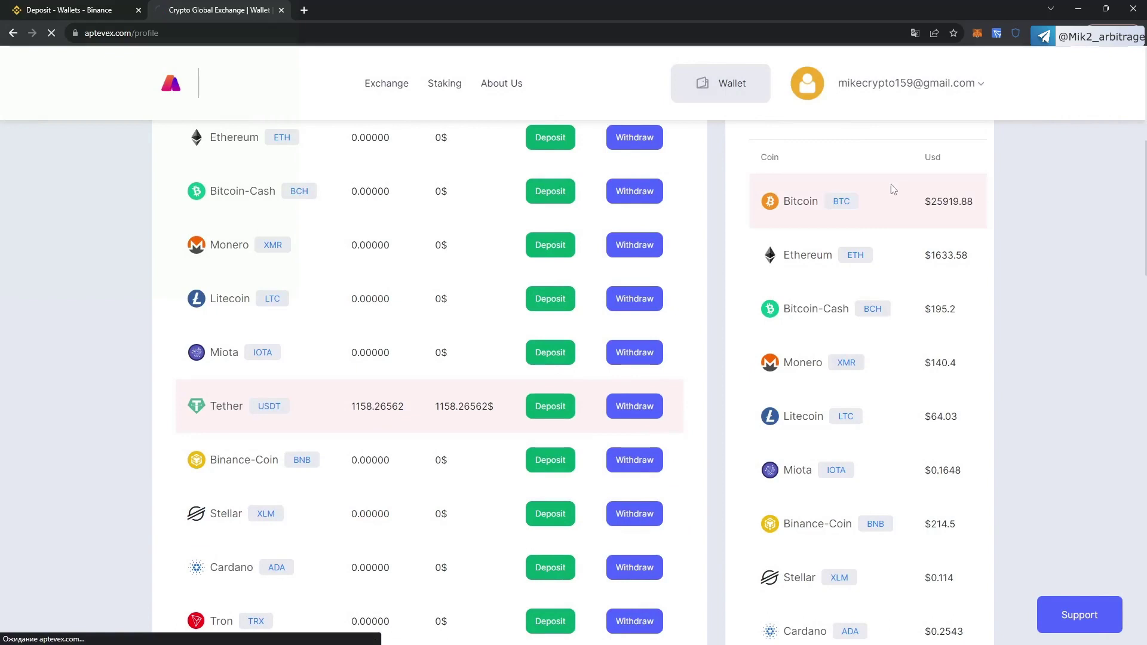
{"action": "left_click", "coordinate": [388, 179]}
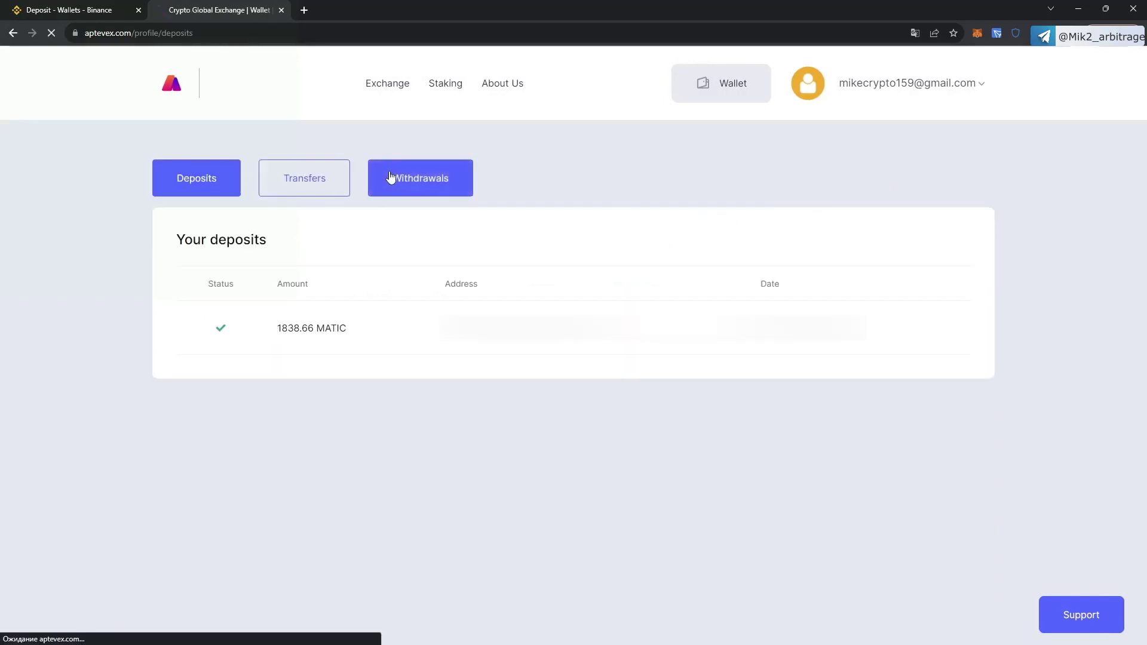